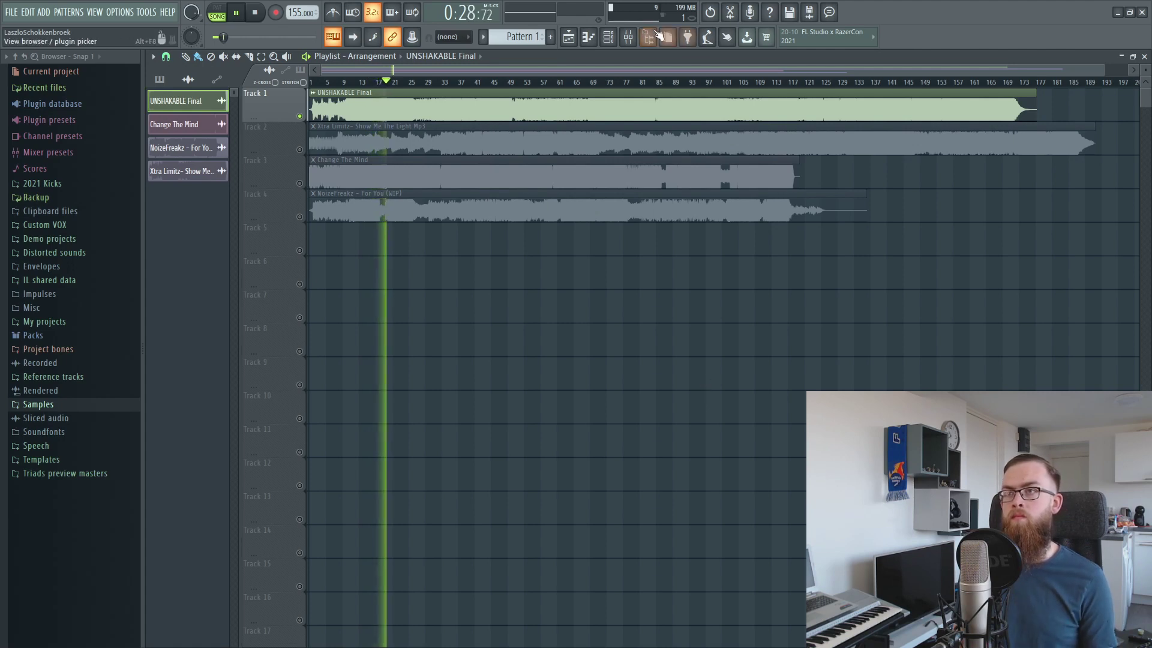
- Adjust the UNSHAKABLE Final mixer track's volume fader and reset it to its default level
key(F6)
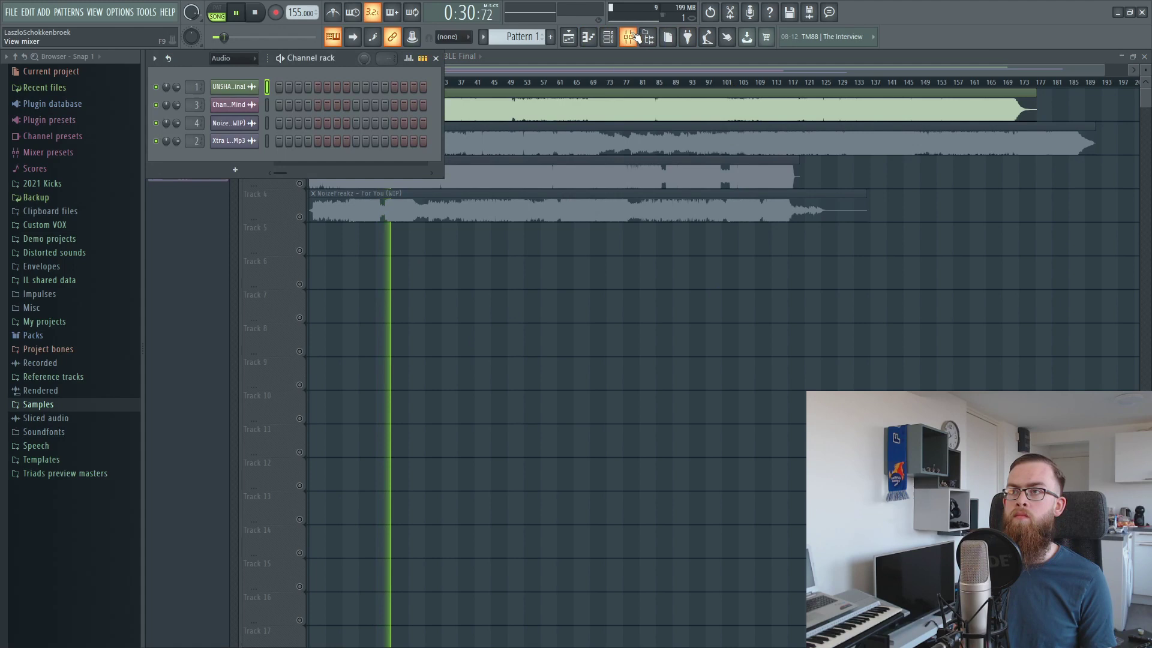
key(F9)
mouse_move(220, 392)
mouse_down()
mouse_move(220, 514)
mouse_move(223, 378)
mouse_up()
right_click(224, 378)
click(235, 385)
click(568, 37)
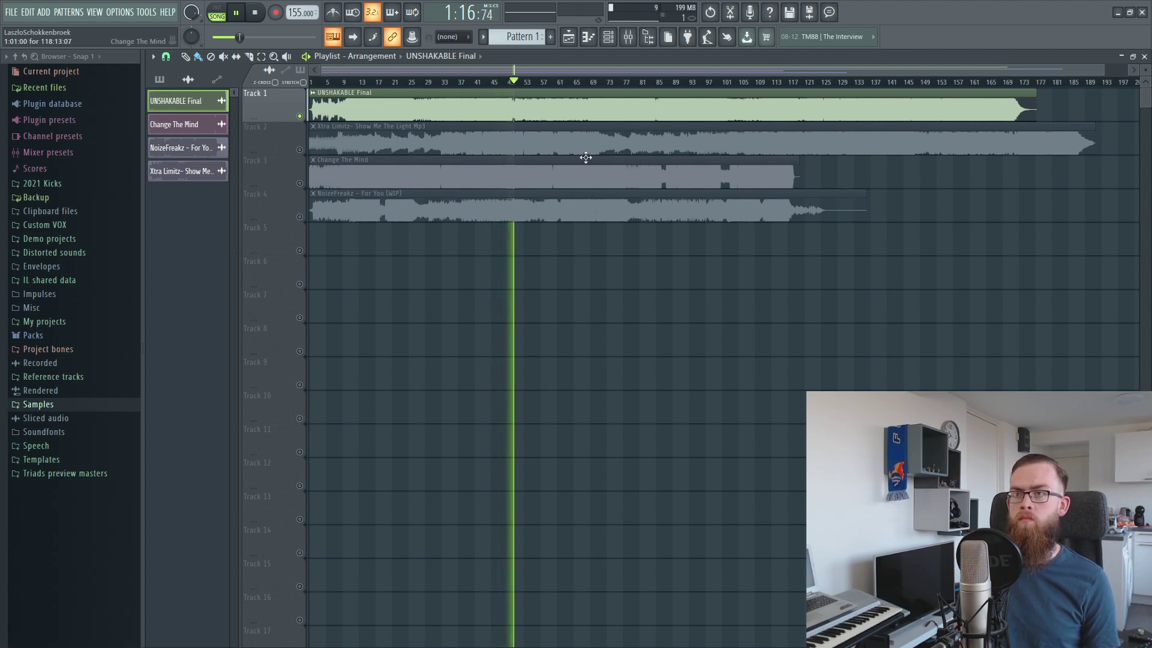
- Listen to UNSHAKABLE Final from about bar 50 through the first drop and break, and stop playback
key(space)
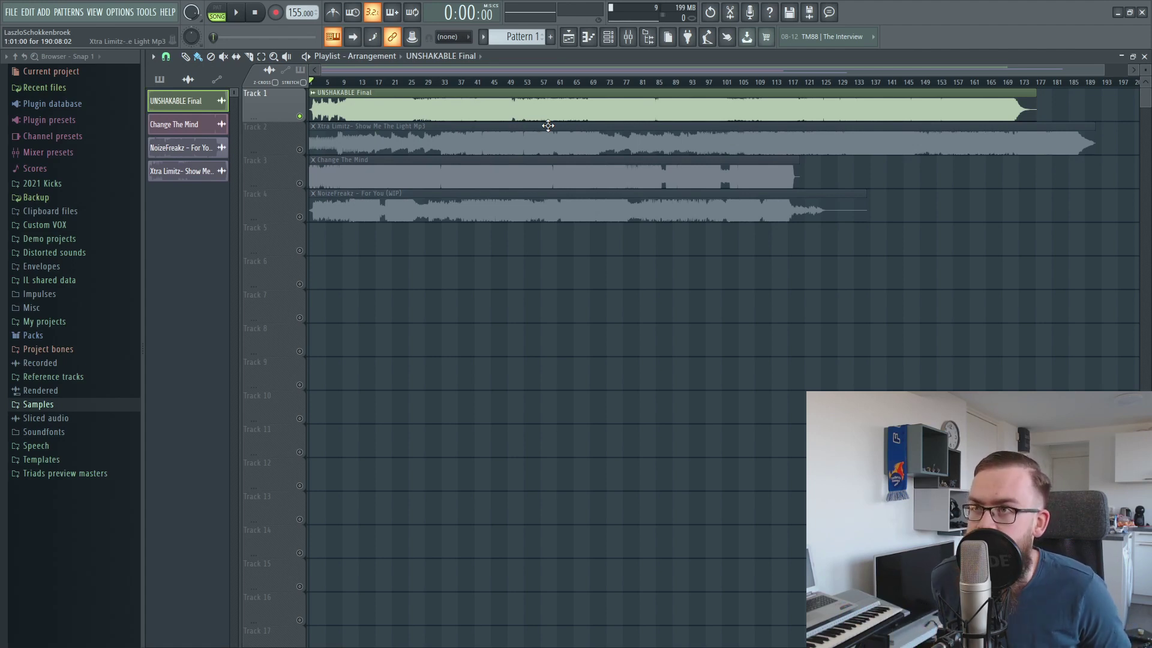
click(514, 89)
key(space)
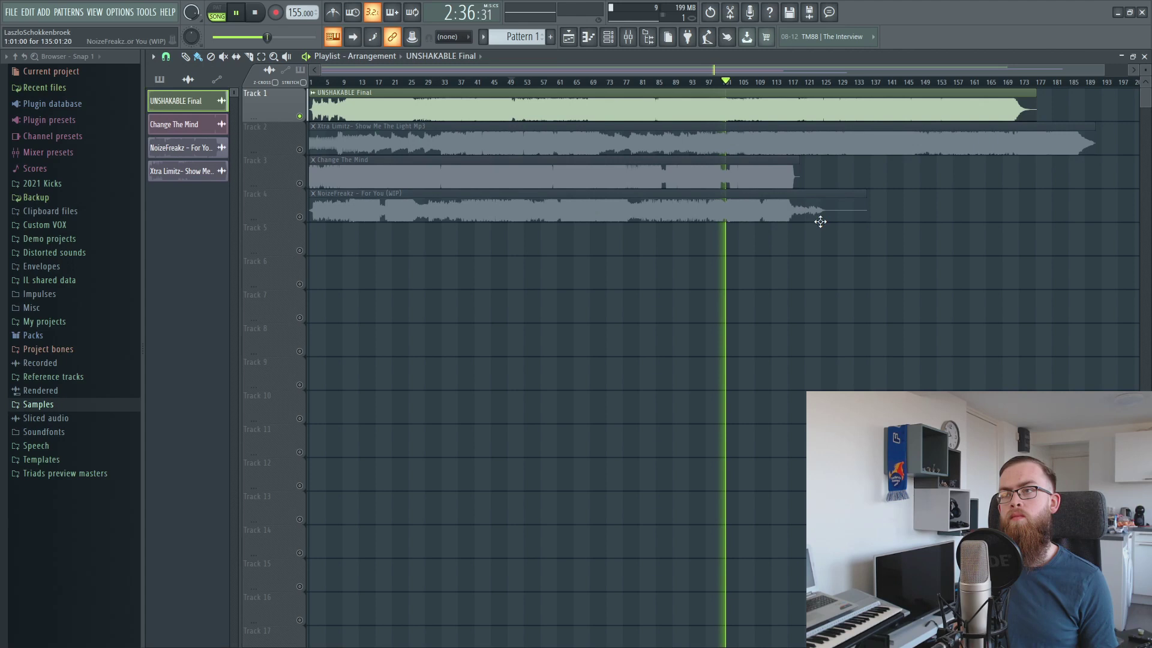
key(space)
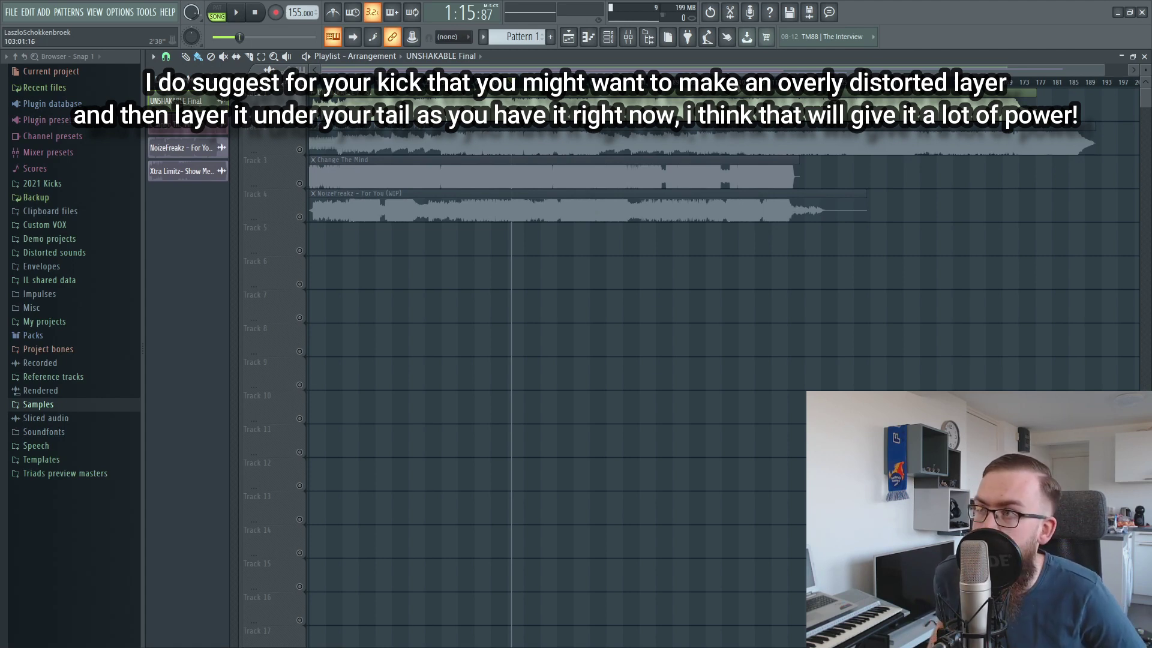
- Listen to UNSHAKABLE Final from about bar 101, skipping ahead to about bars 113, 150 and 159, and stop playback
click(728, 82)
key(space)
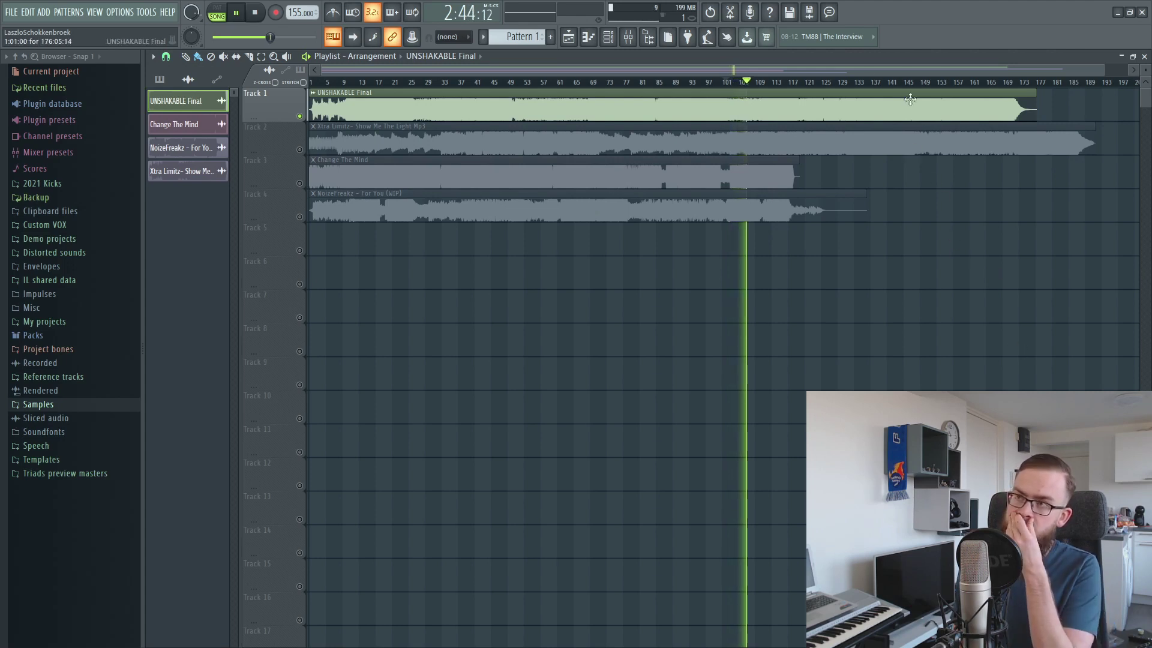
click(780, 83)
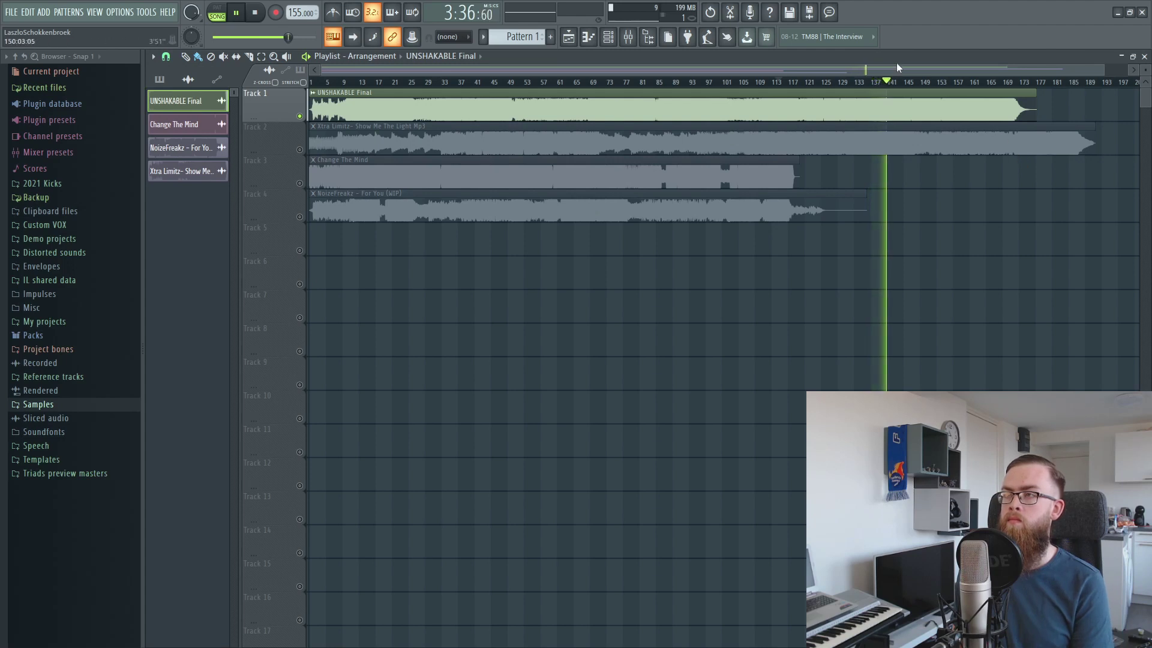
click(931, 82)
click(970, 84)
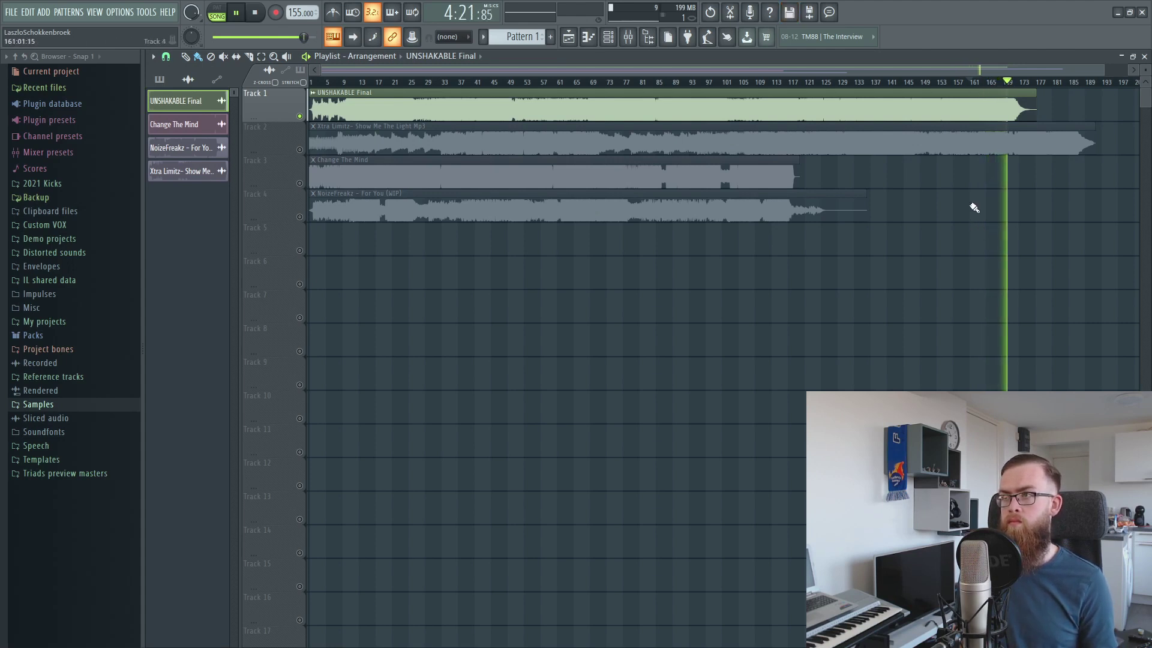
key(space)
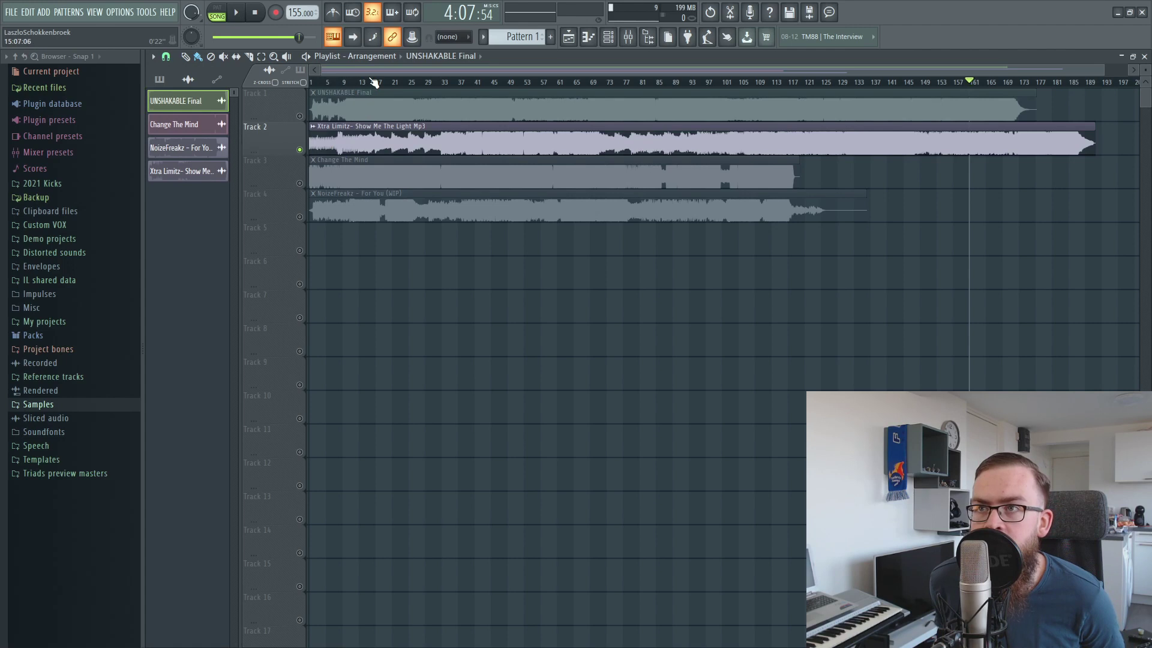
- Listen to the Show Me The Light clip on its own from about bar 14 and again from about bar 43
click(365, 70)
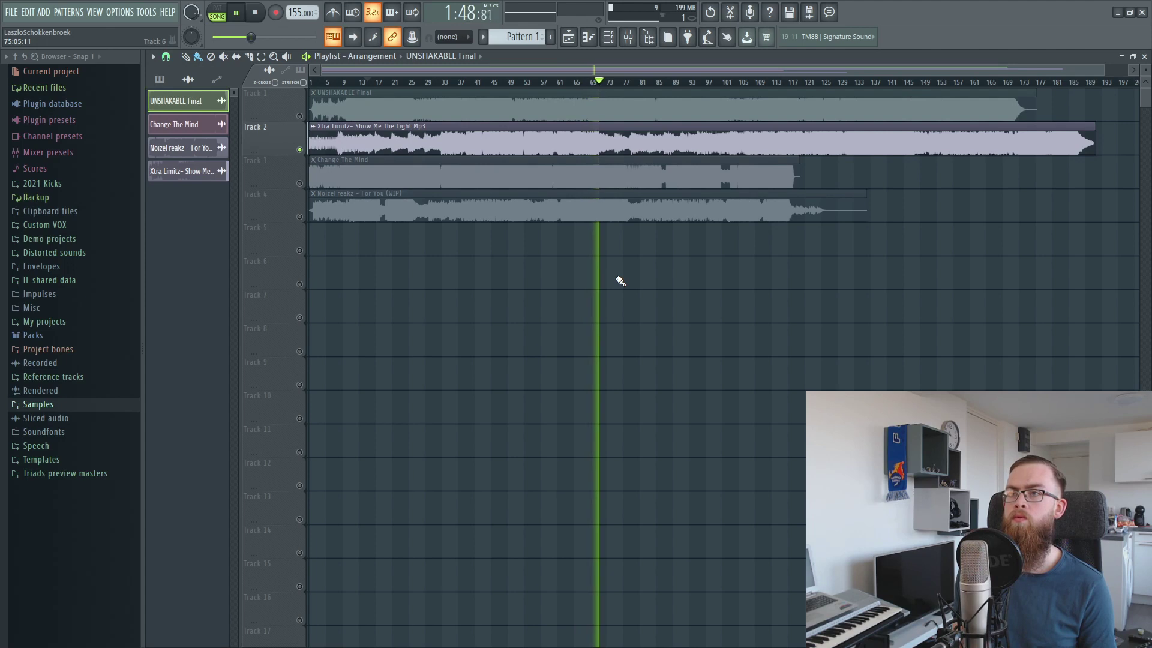
key(space)
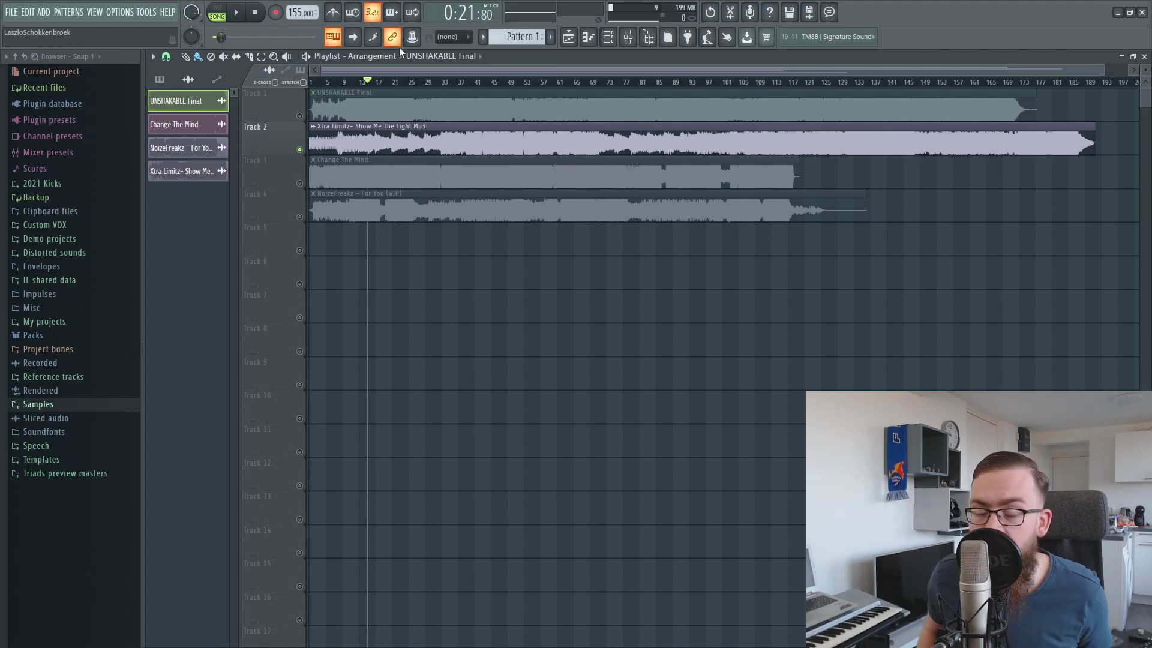
drag(372, 83, 378, 82)
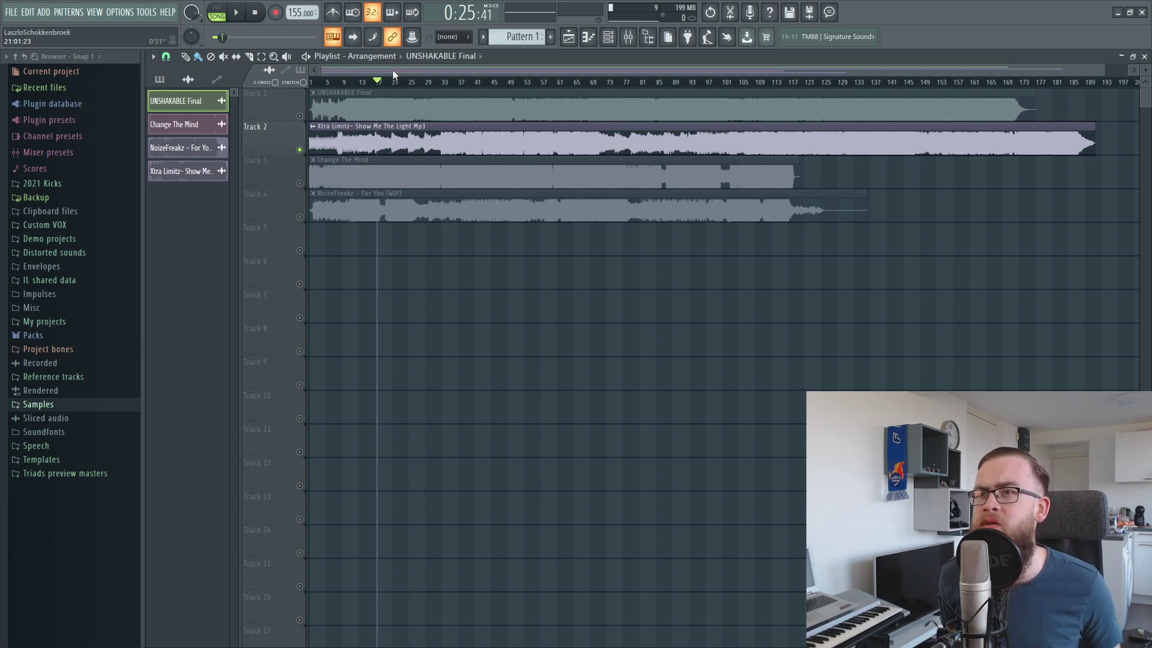
click(484, 82)
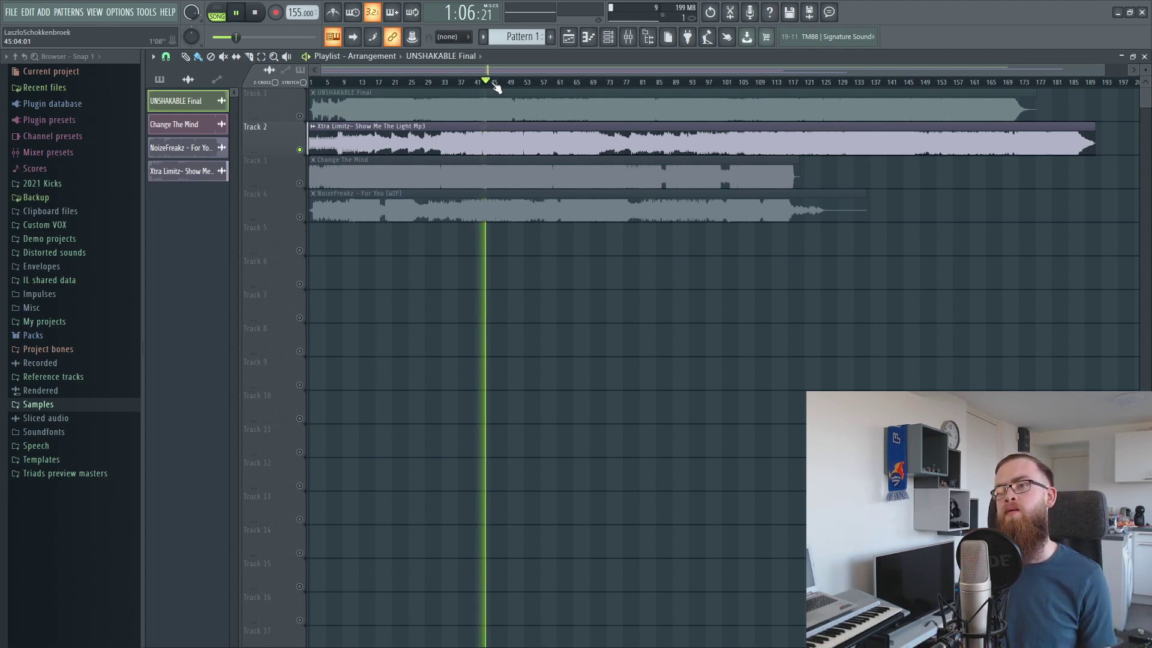
key(space)
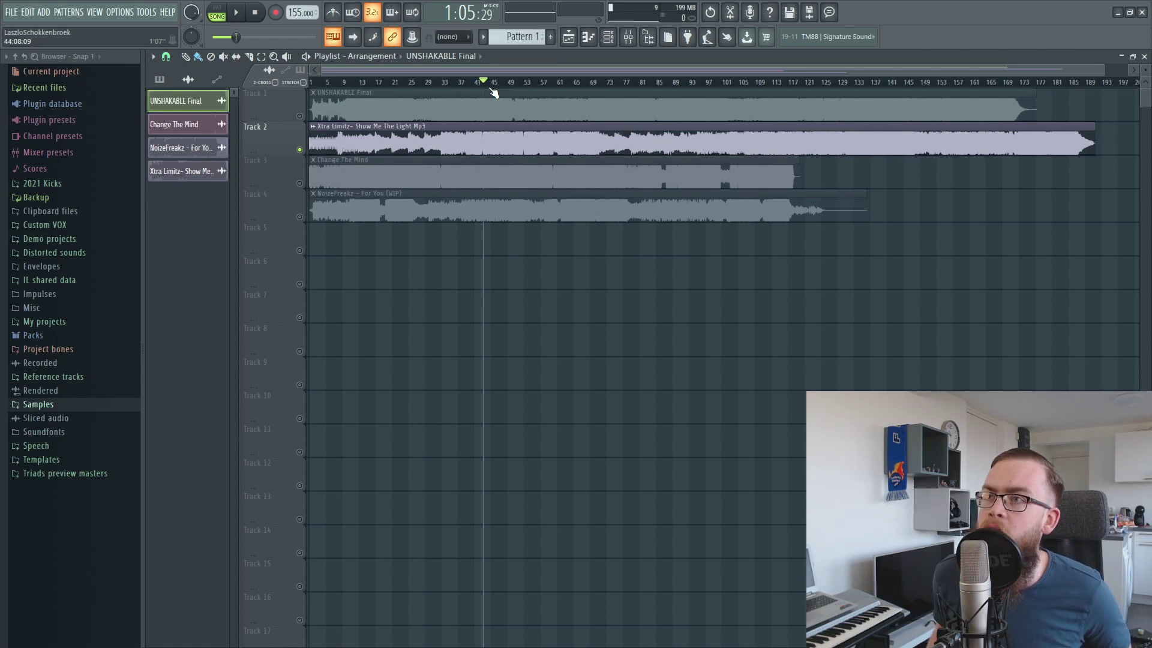
- Play Show Me The Light from about bar 69 with the playlist zoomed out slightly
click(523, 74)
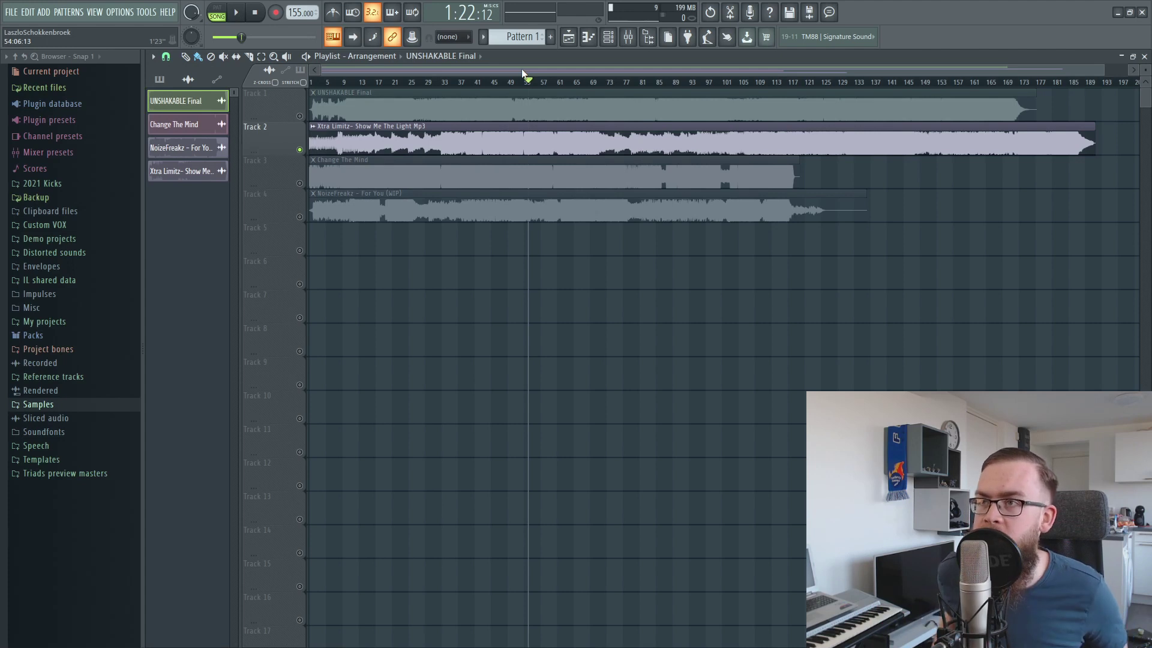
click(593, 83)
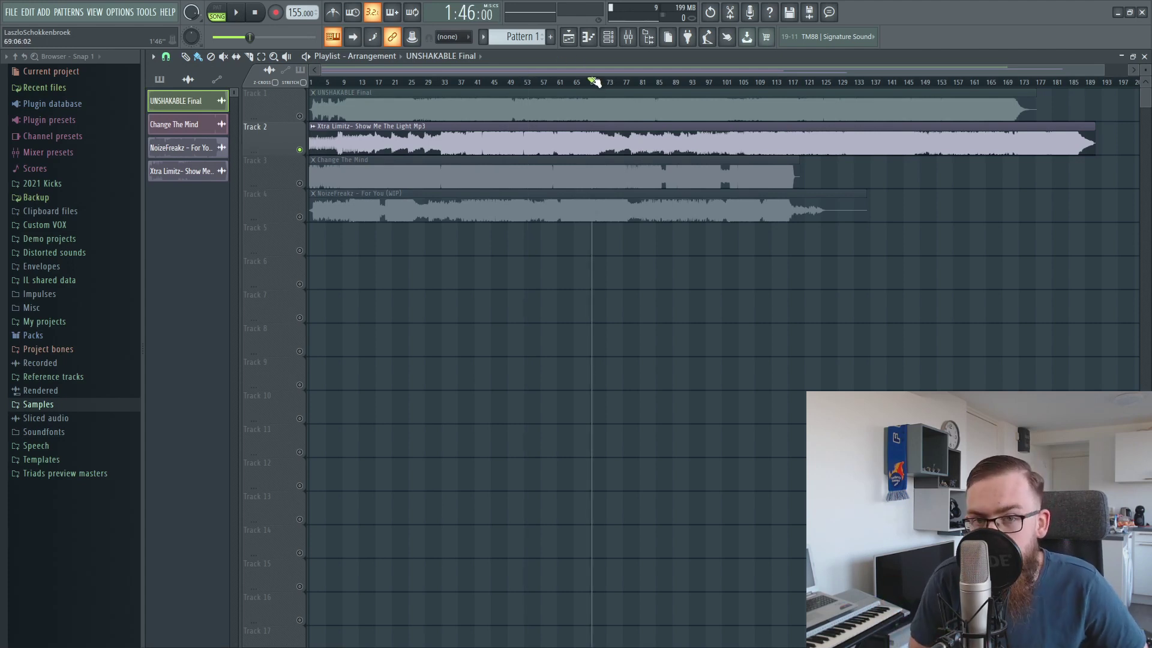
key(space)
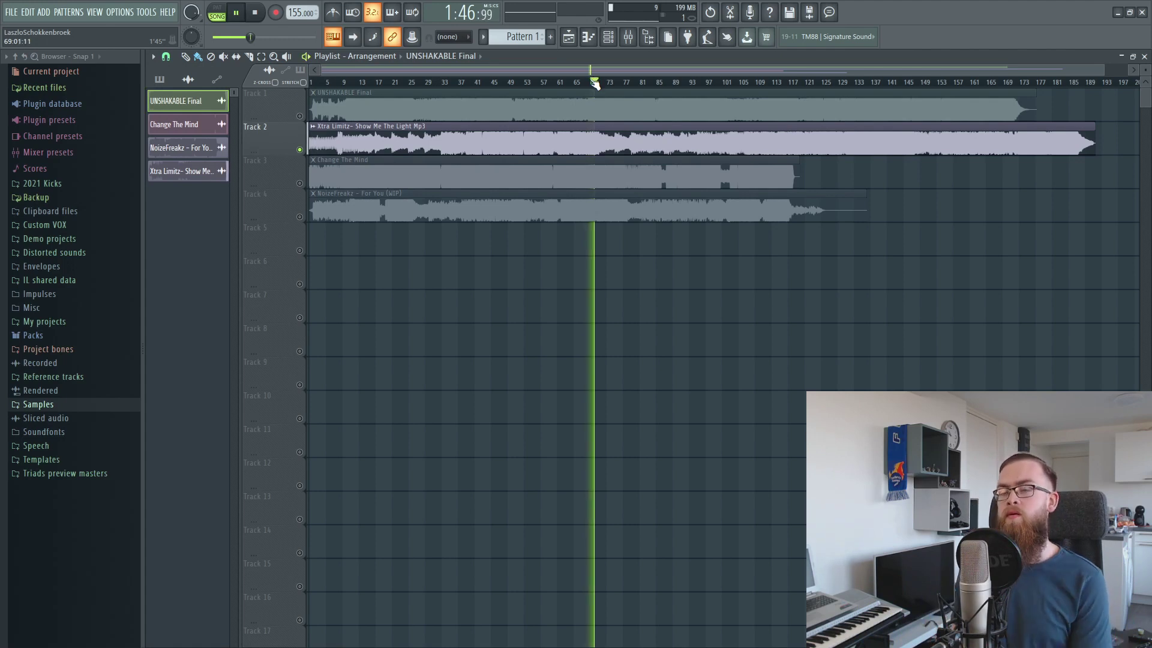
scroll(596, 82, down, 1)
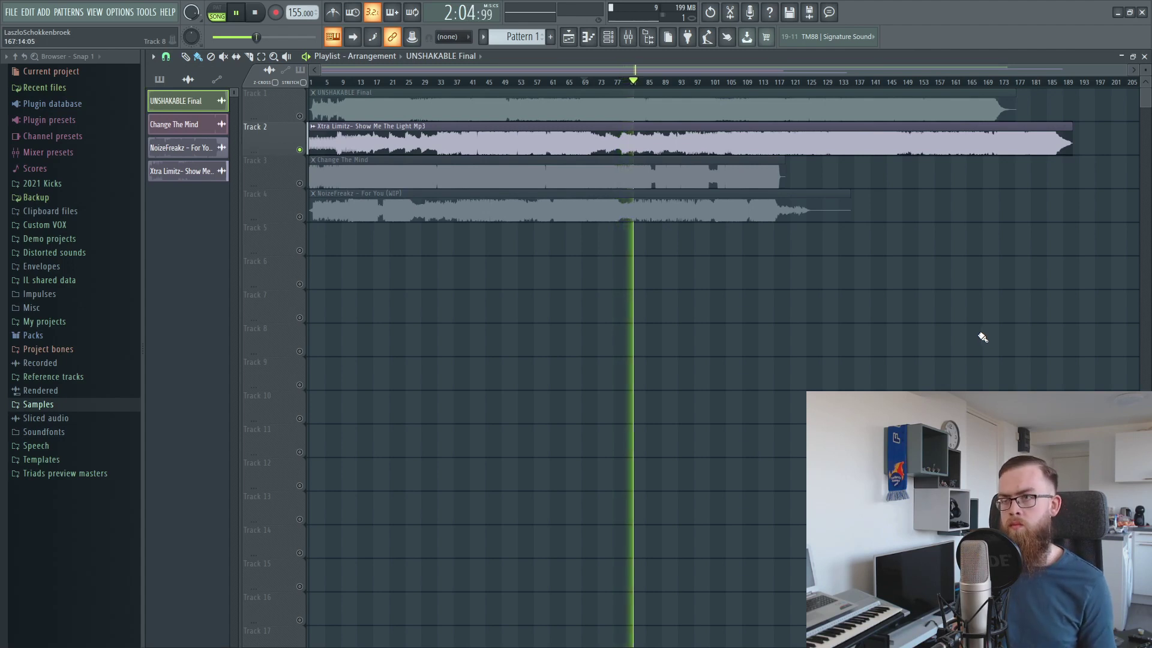
- Switch to OBS to check the recording's audio levels and return to FL Studio
key(super)
click(510, 639)
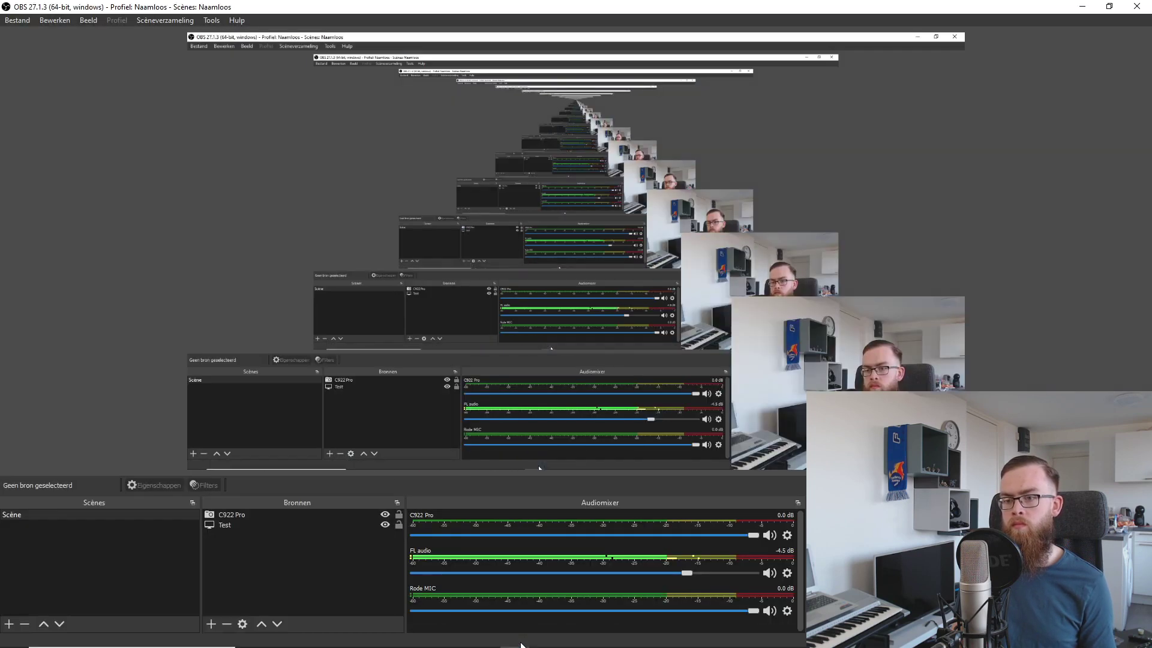
click(510, 640)
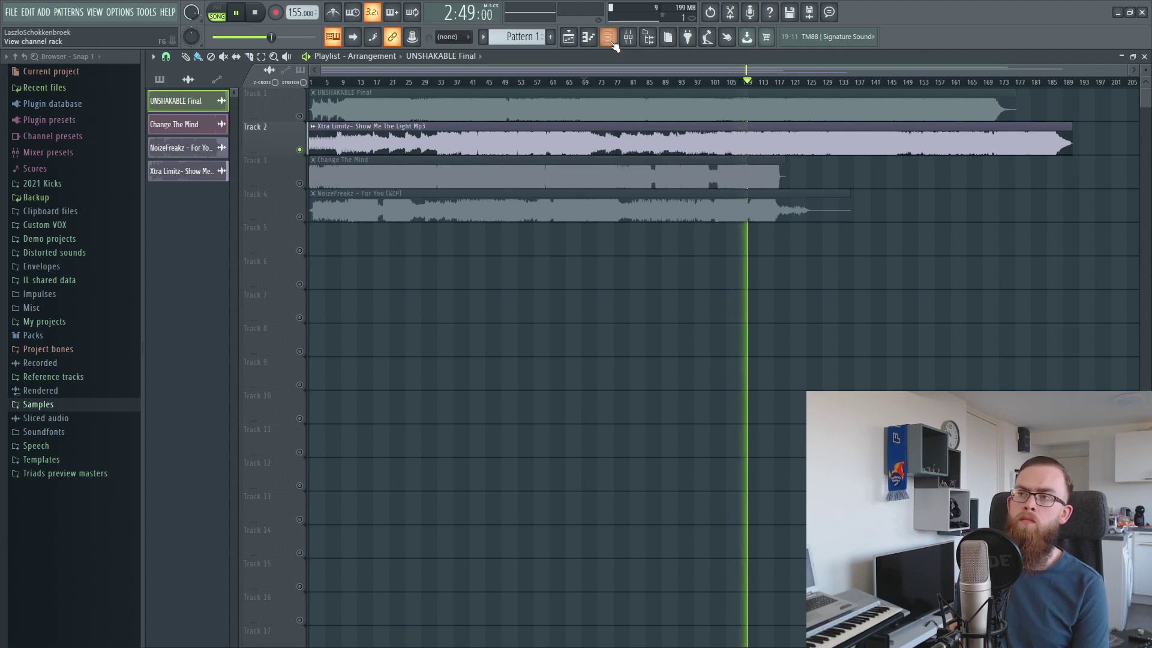
- Insert the SPAN analyzer in the master track's first effect slot and place its window below the playlist clips
key(F9)
click(185, 171)
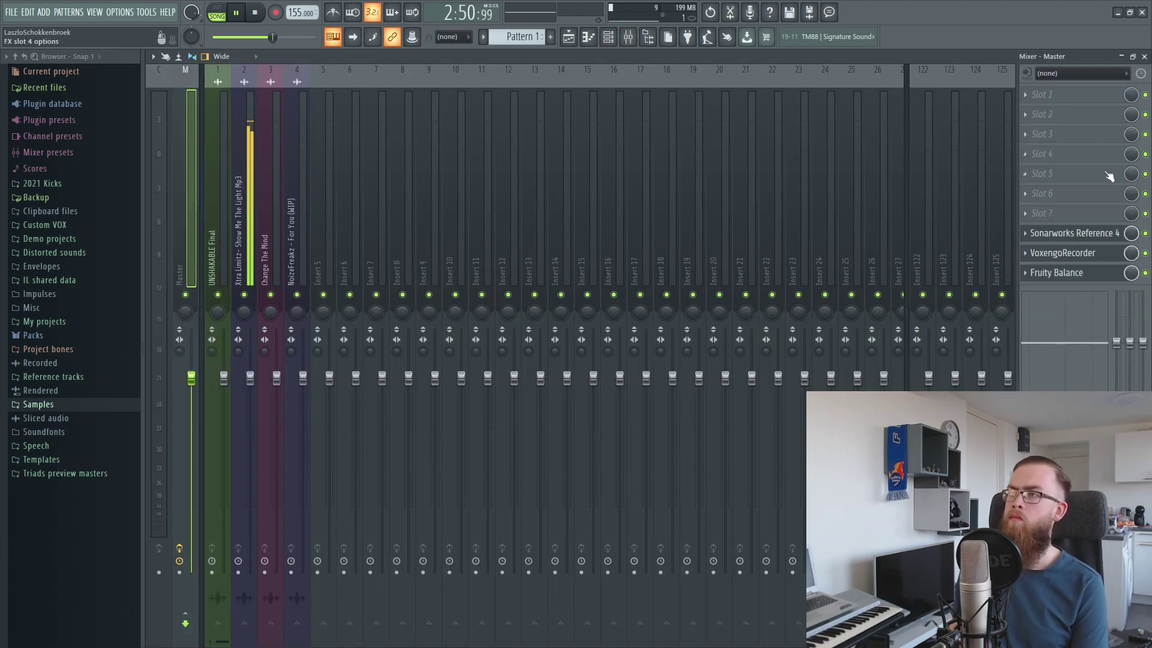
click(1033, 106)
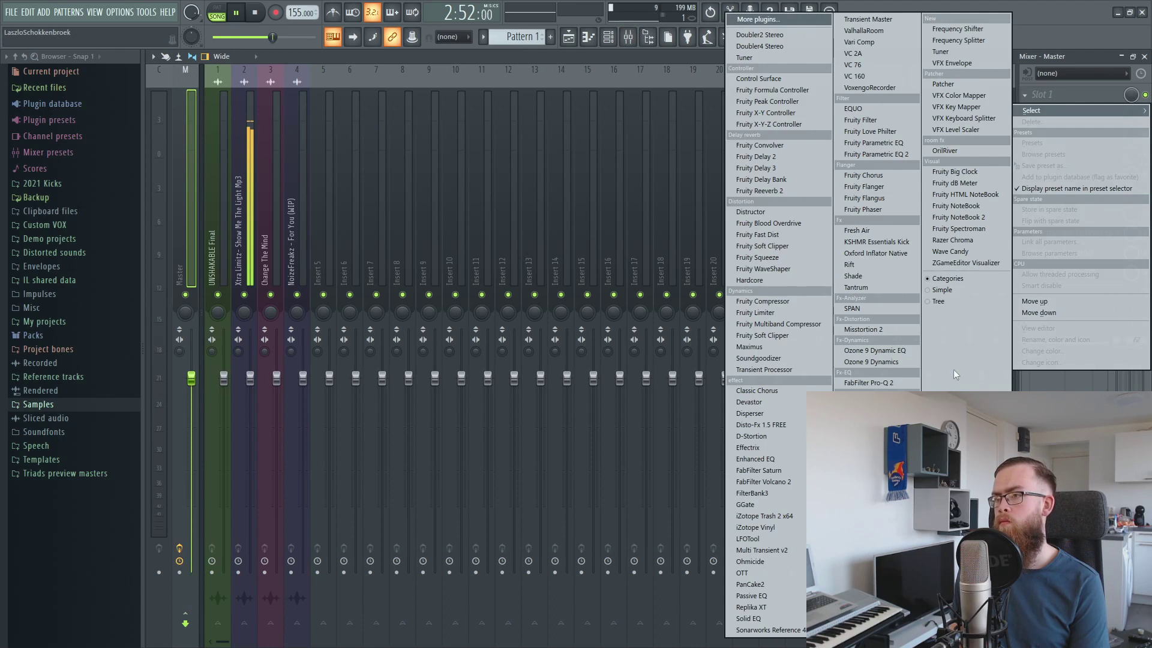
click(870, 314)
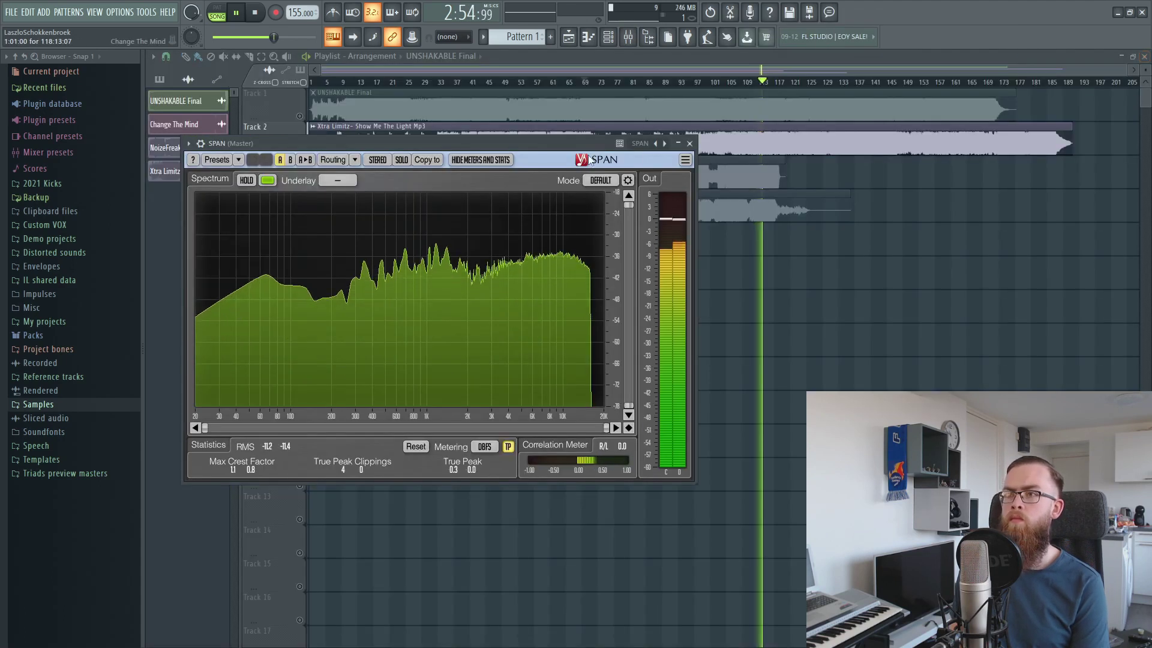
drag(597, 152, 799, 275)
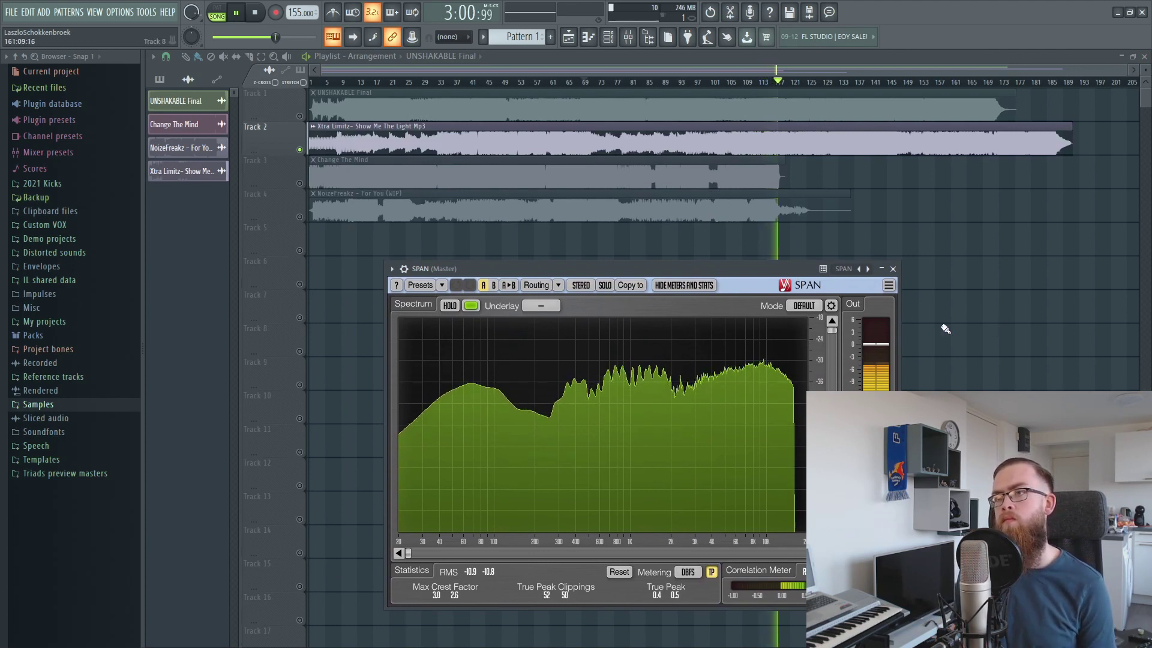
click(404, 269)
click(426, 517)
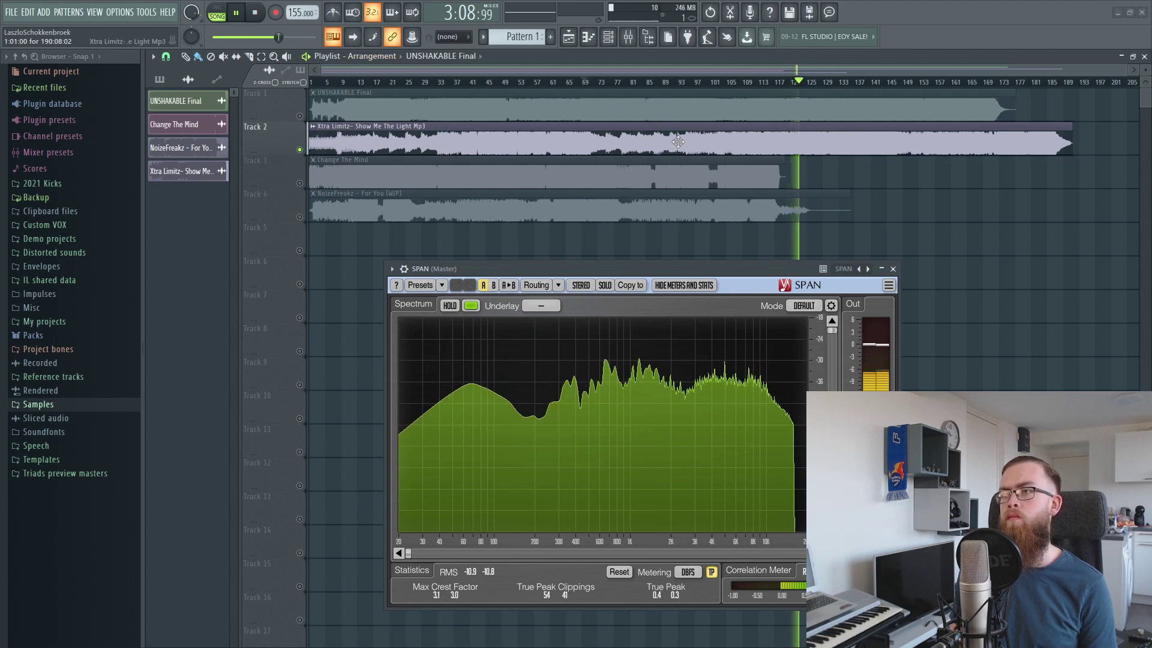
- Play Show Me The Light from about bar 101 to examine its spectrum in SPAN, and stop playback
key(space)
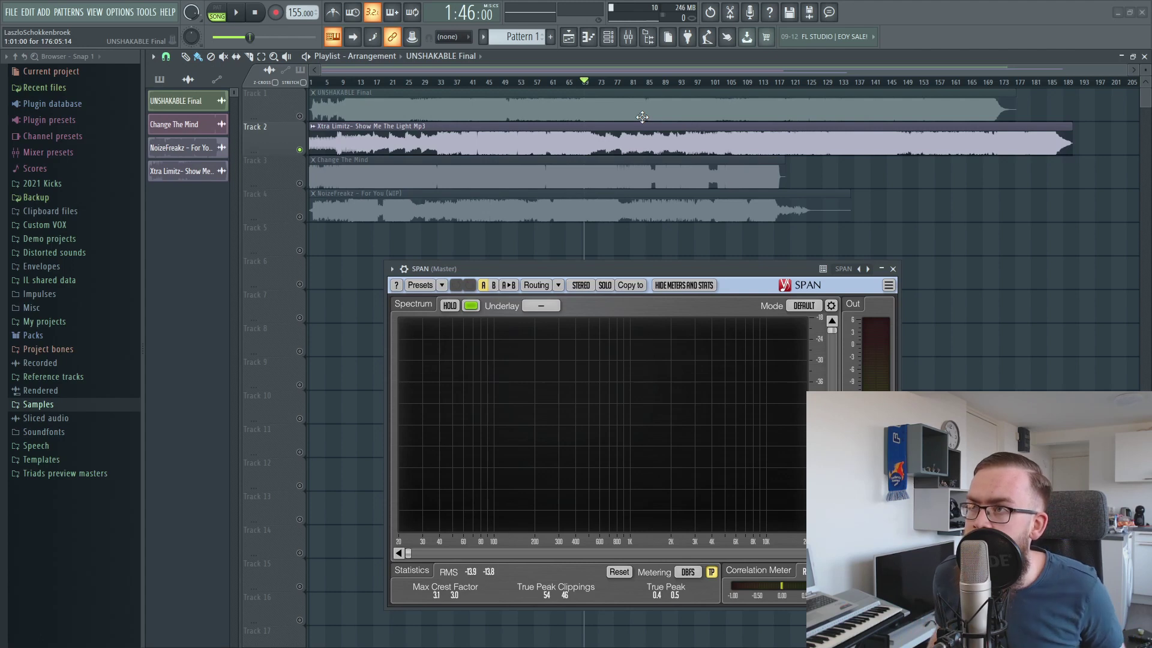
click(690, 81)
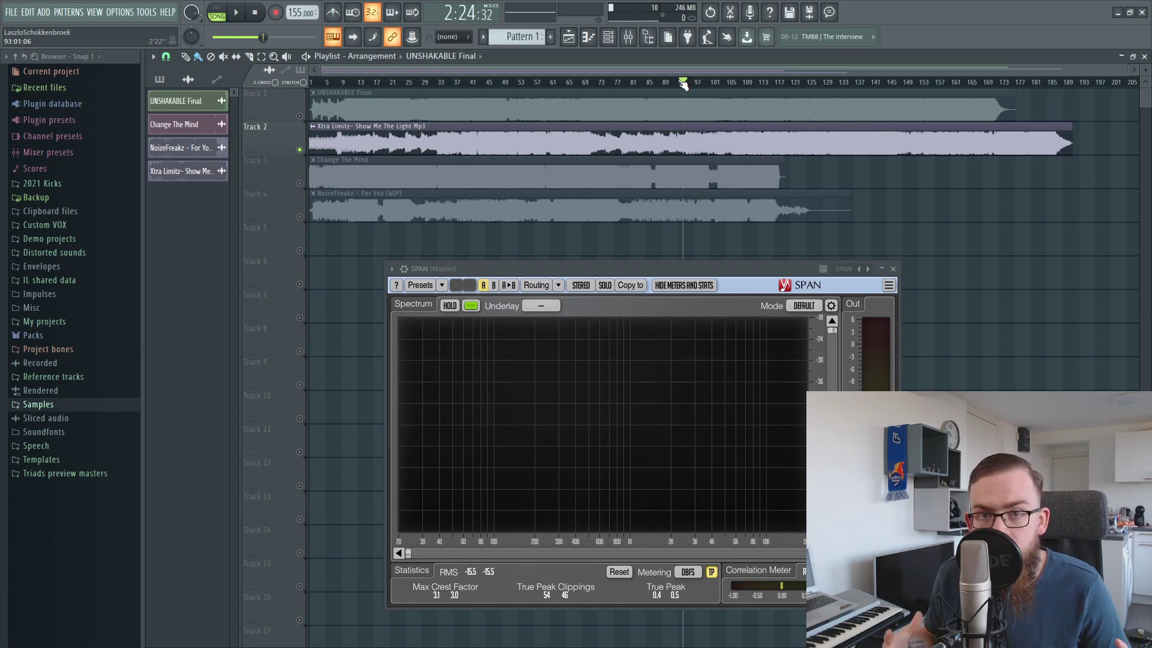
mouse_move(714, 84)
mouse_down()
mouse_move(704, 85)
mouse_move(721, 86)
mouse_up()
key(space)
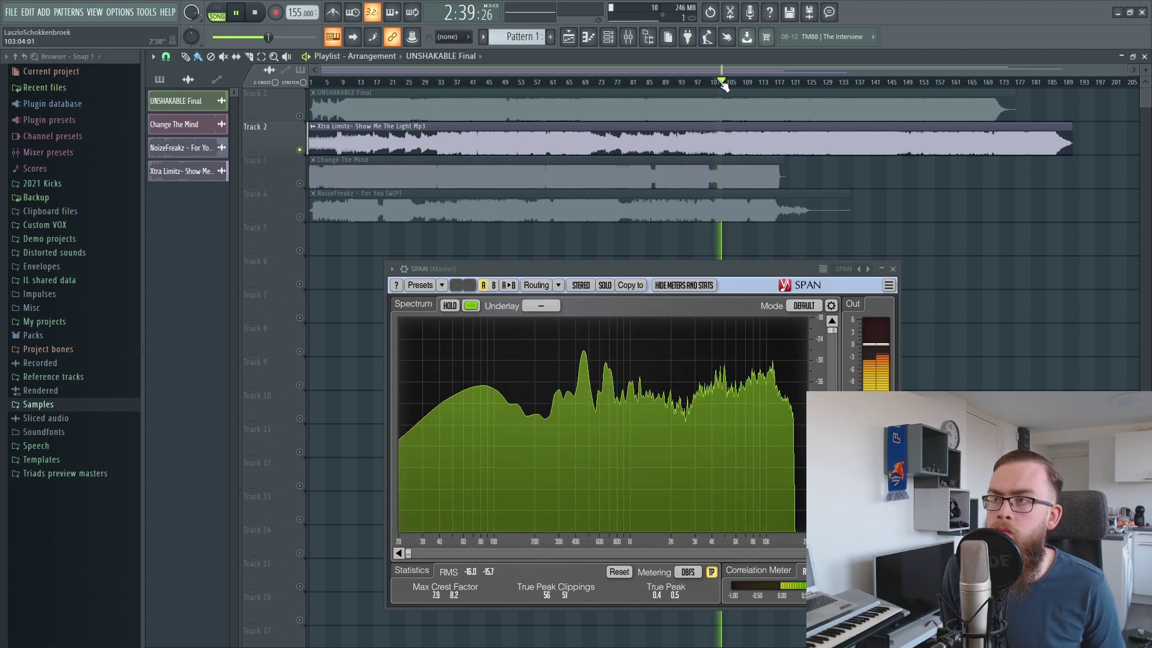
key(space)
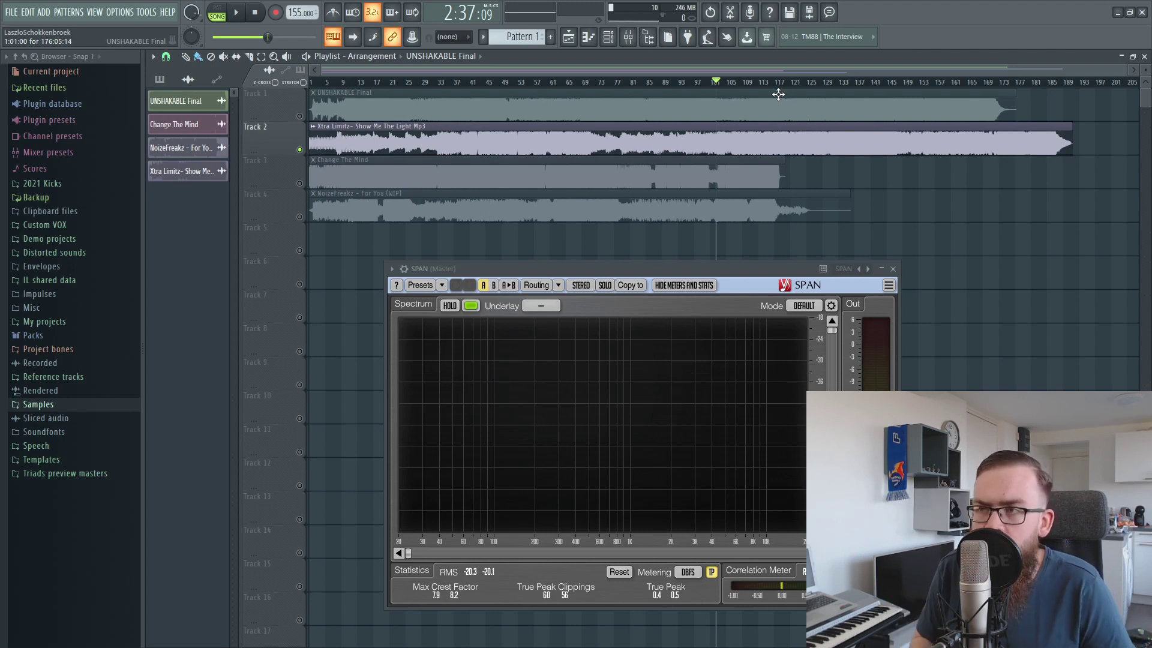
- Compare the sound and spectrum of Show Me The Light from about bars 124, 129 and 121
click(807, 82)
key(space)
click(826, 82)
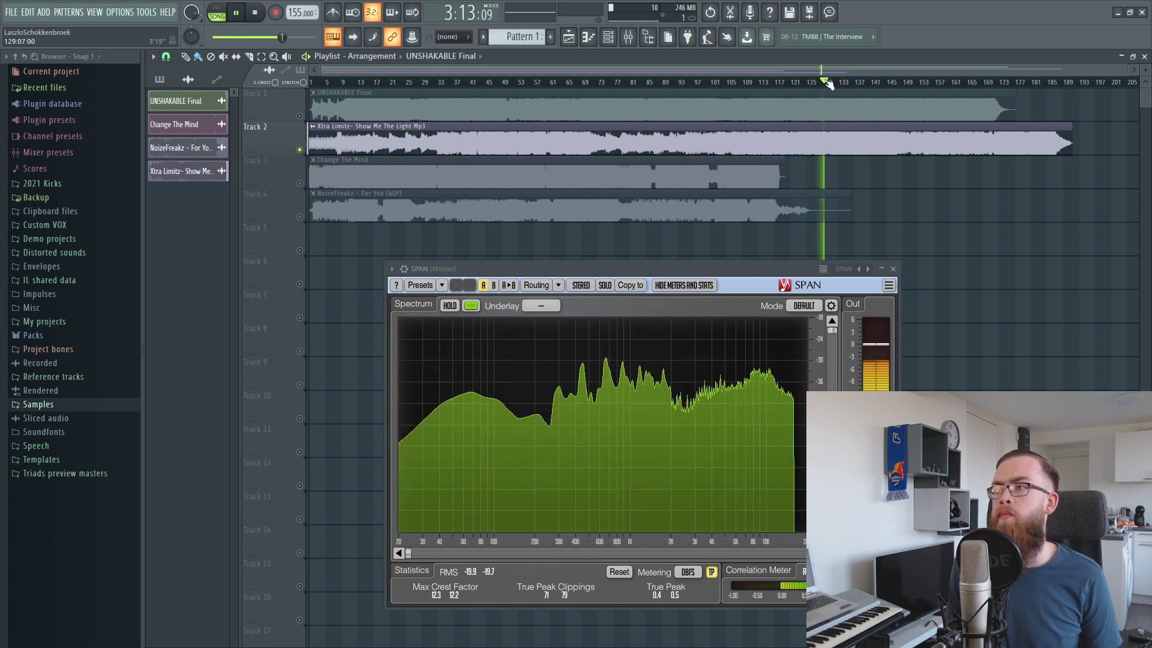
click(798, 83)
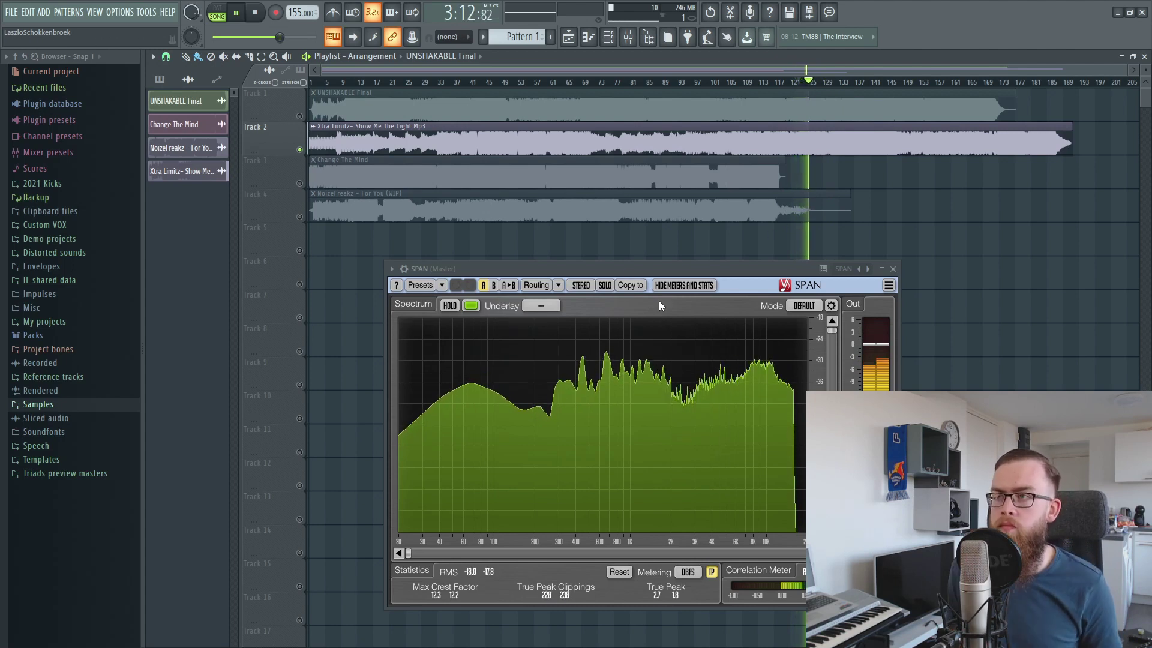
- Try the Show Me The Light mixer track at a volume of 90%, and reset its fader to the default level
click(630, 39)
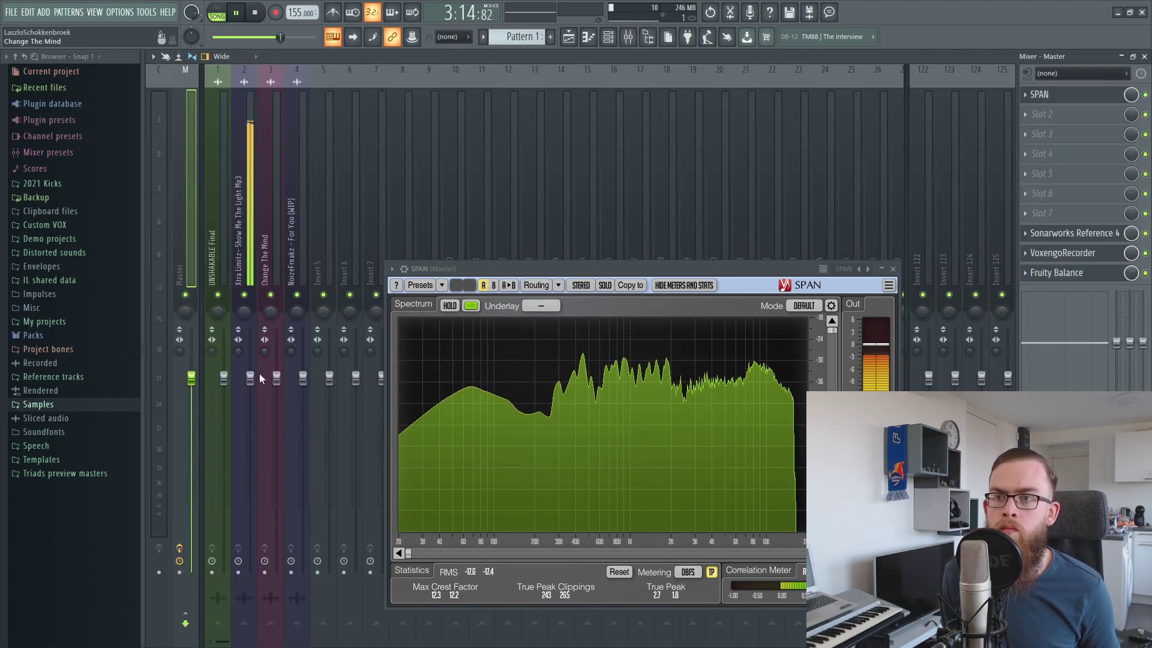
drag(251, 511, 250, 516)
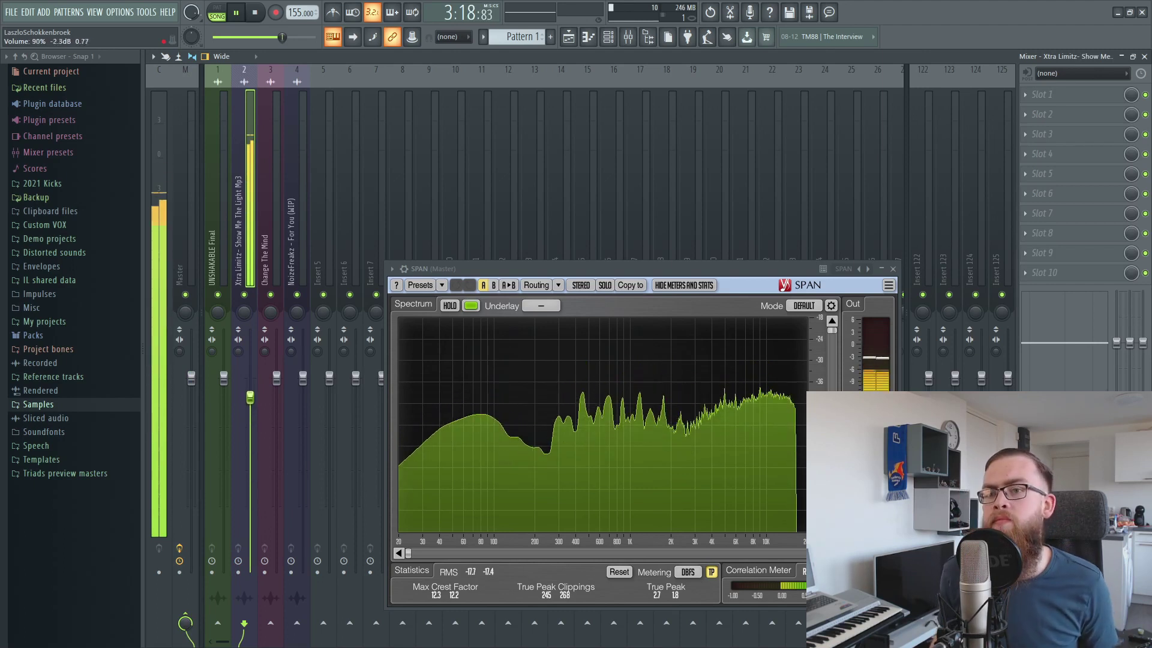
drag(250, 516, 250, 378)
right_click(260, 384)
click(271, 386)
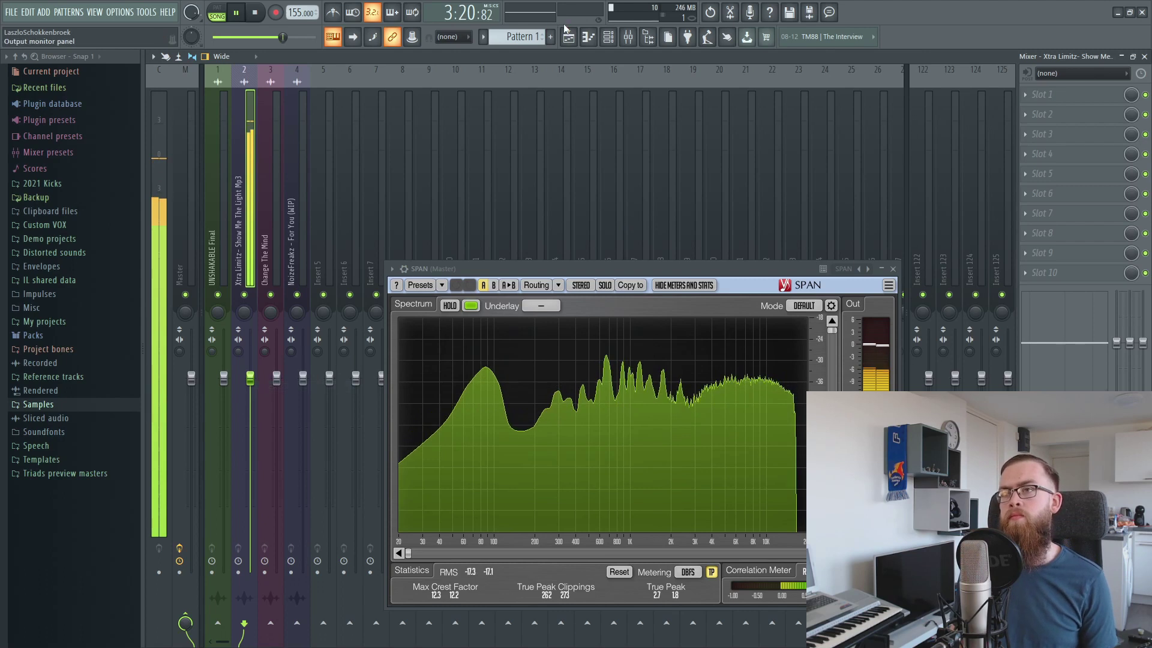
click(569, 37)
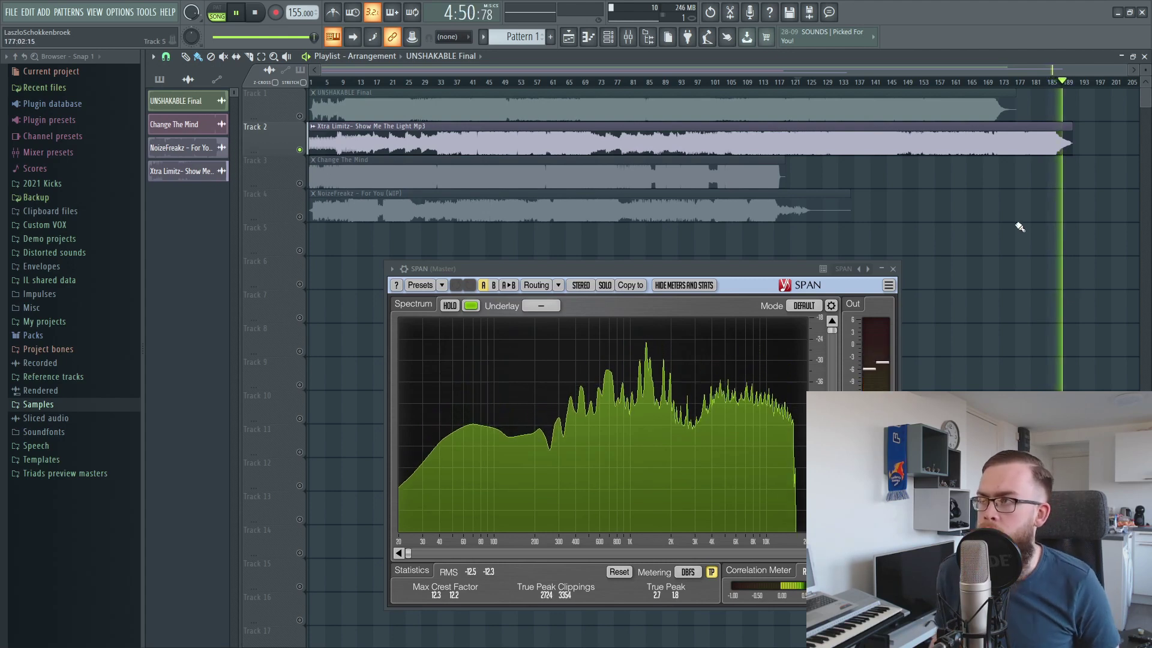
- Stop Show Me The Light, solo Change The Mind, and play it from the start to examine its sound and spectrum
key(space)
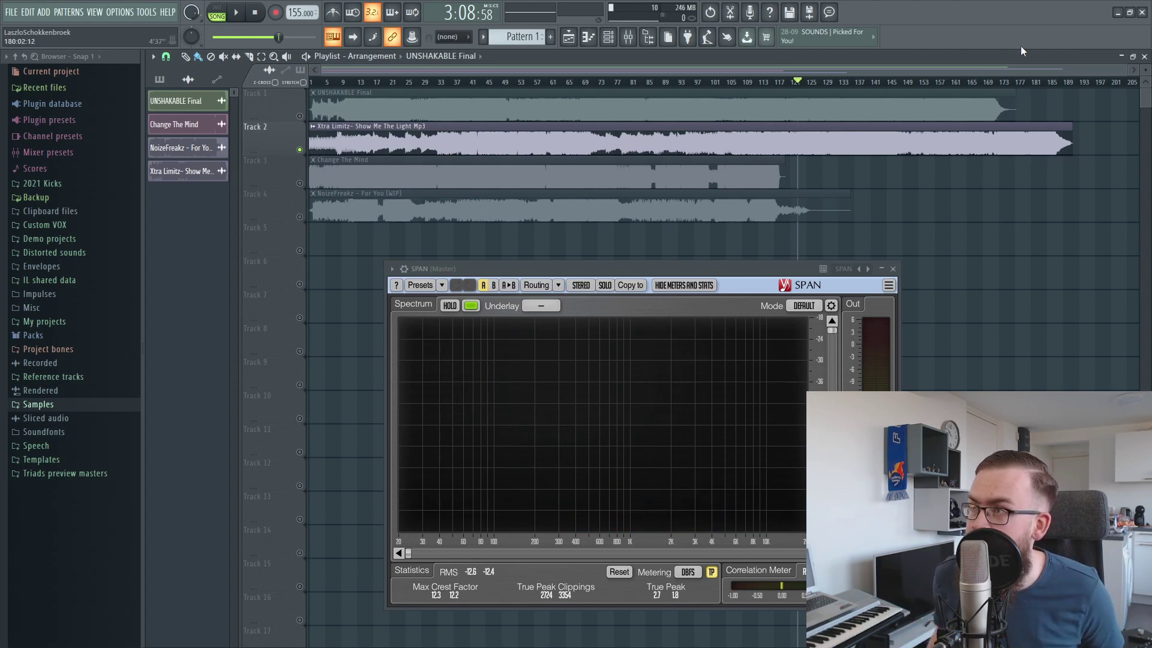
drag(907, 84, 918, 82)
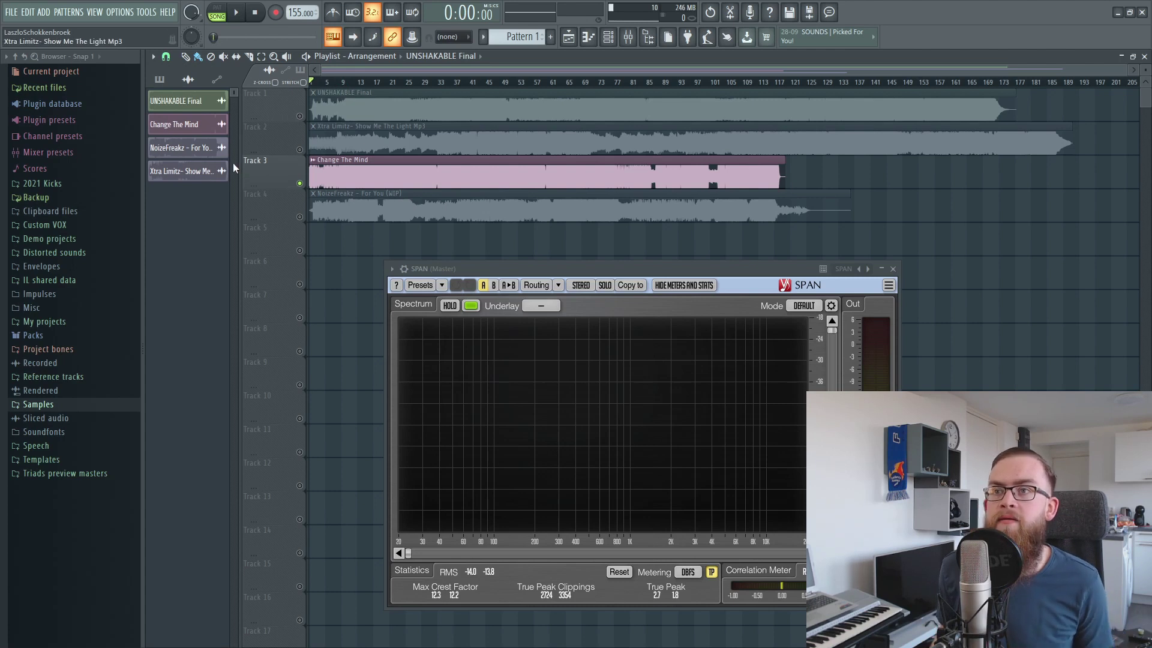
key(space)
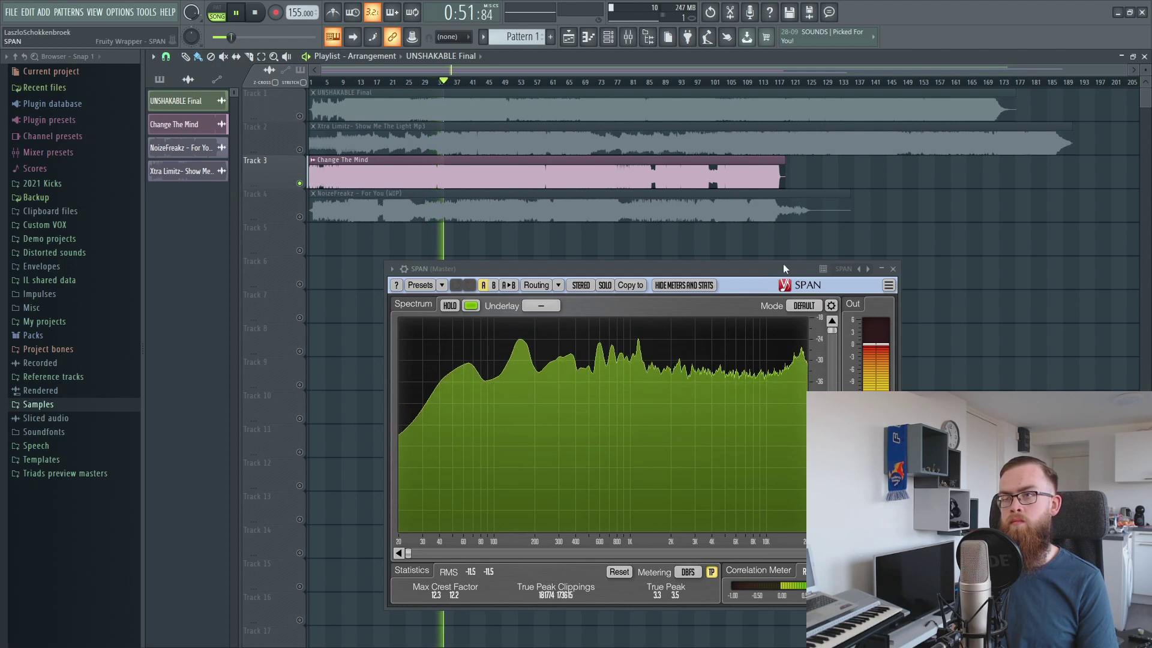
- Try the Change The Mind mixer track at a volume of about 23%, and reset its fader to the default level
click(628, 36)
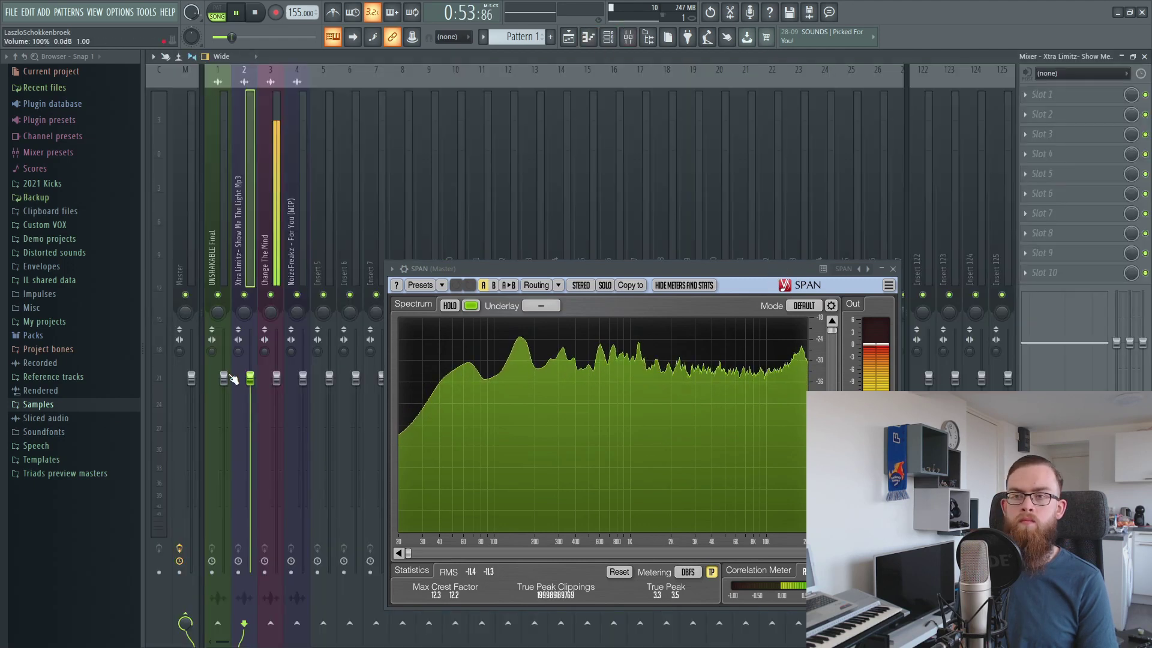
drag(276, 377, 276, 529)
right_click(276, 529)
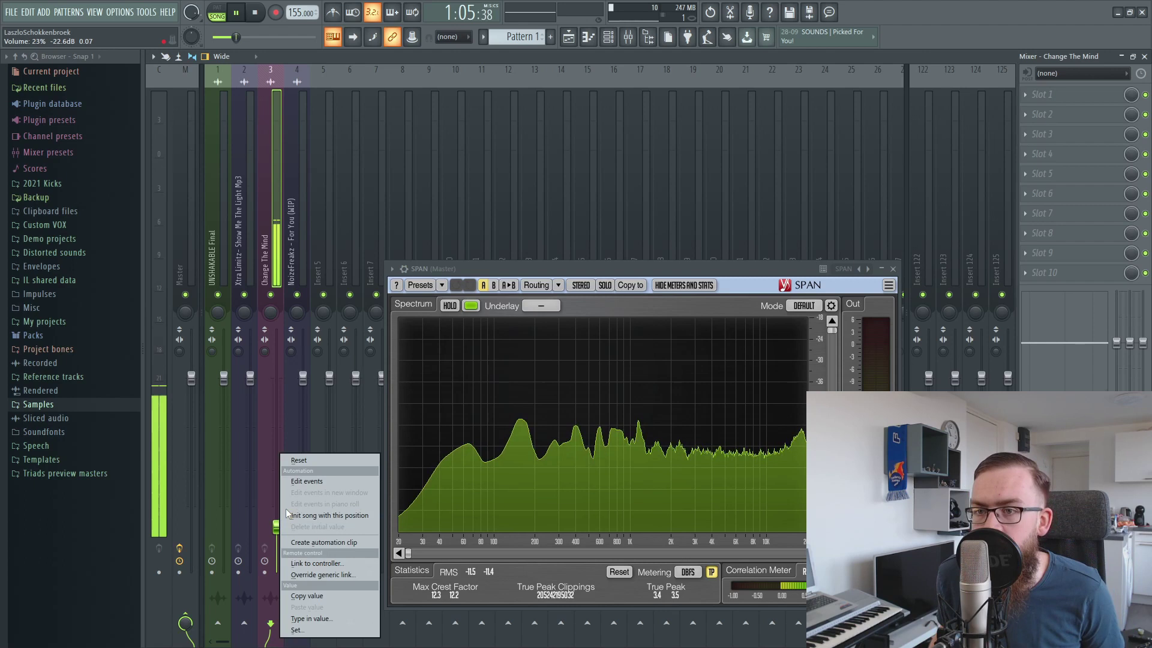
click(294, 458)
- Return to the playlist and compare Change The Mind from about bars 61, 70, 93 and 106, and stop playback
click(570, 37)
click(555, 84)
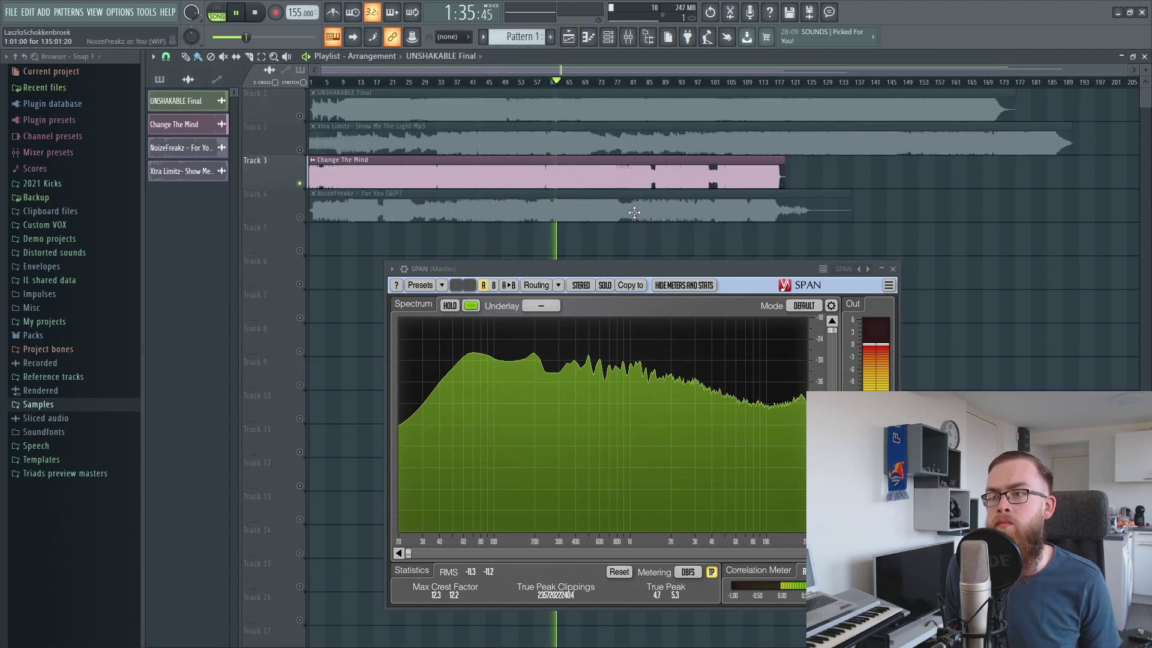
click(593, 83)
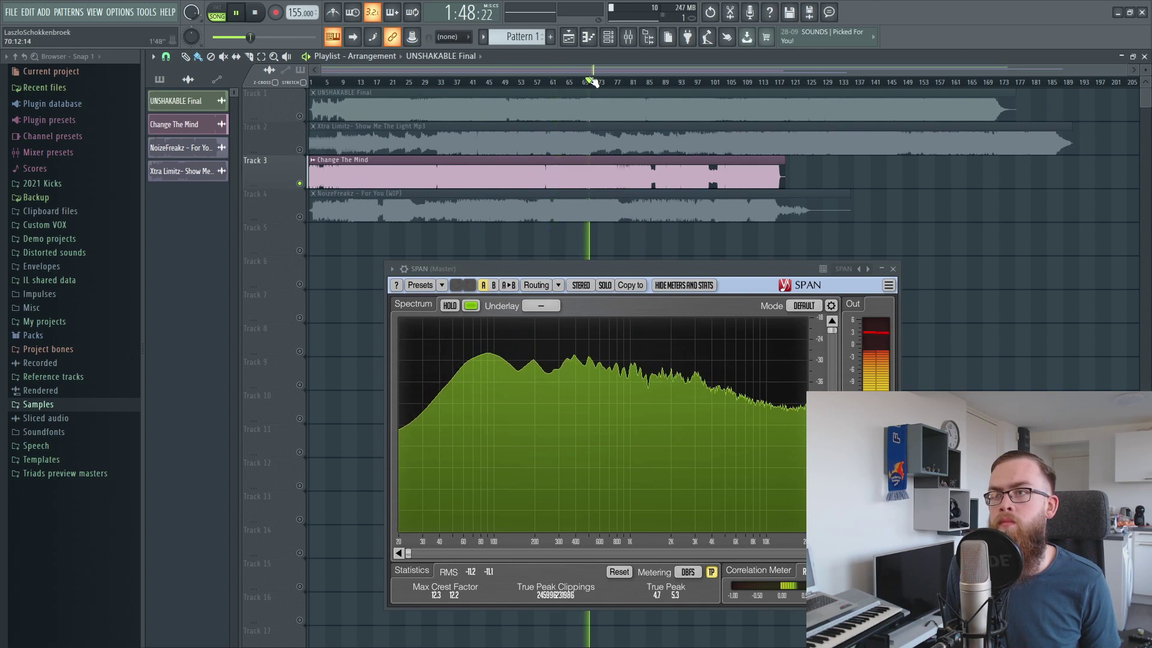
click(684, 82)
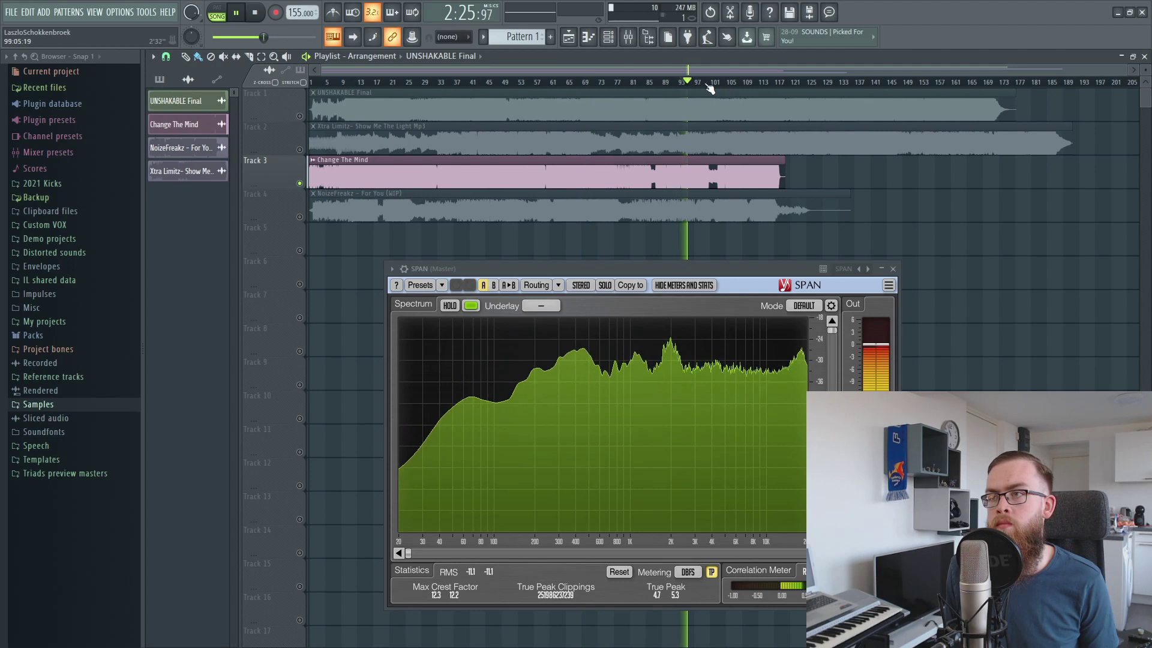
click(734, 82)
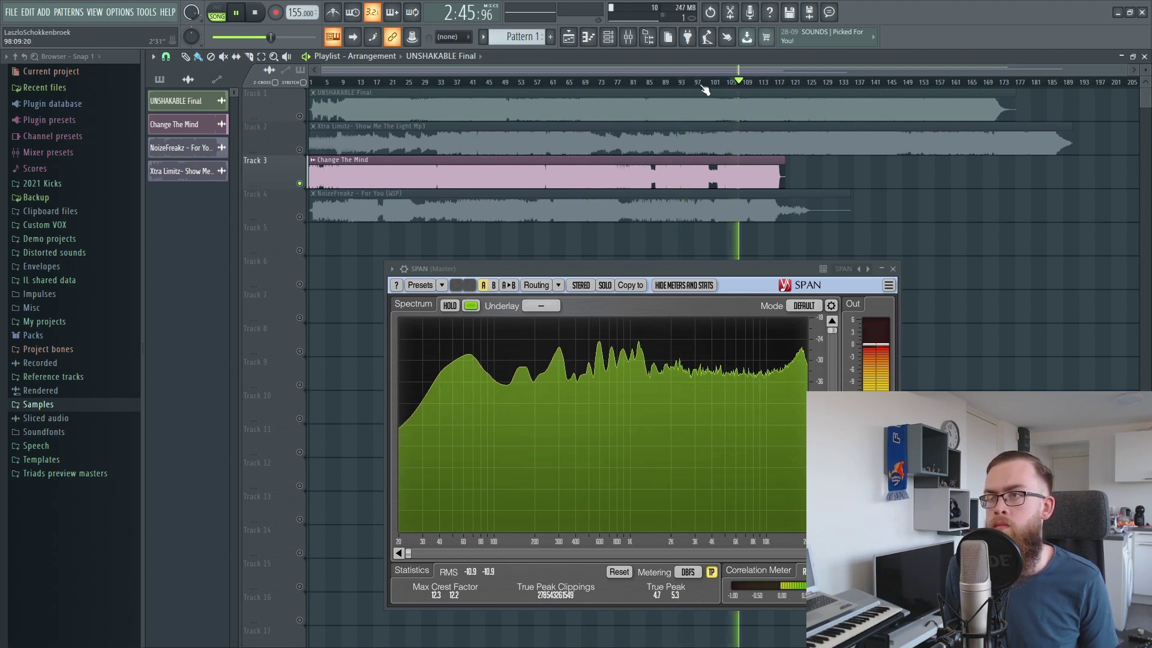
key(space)
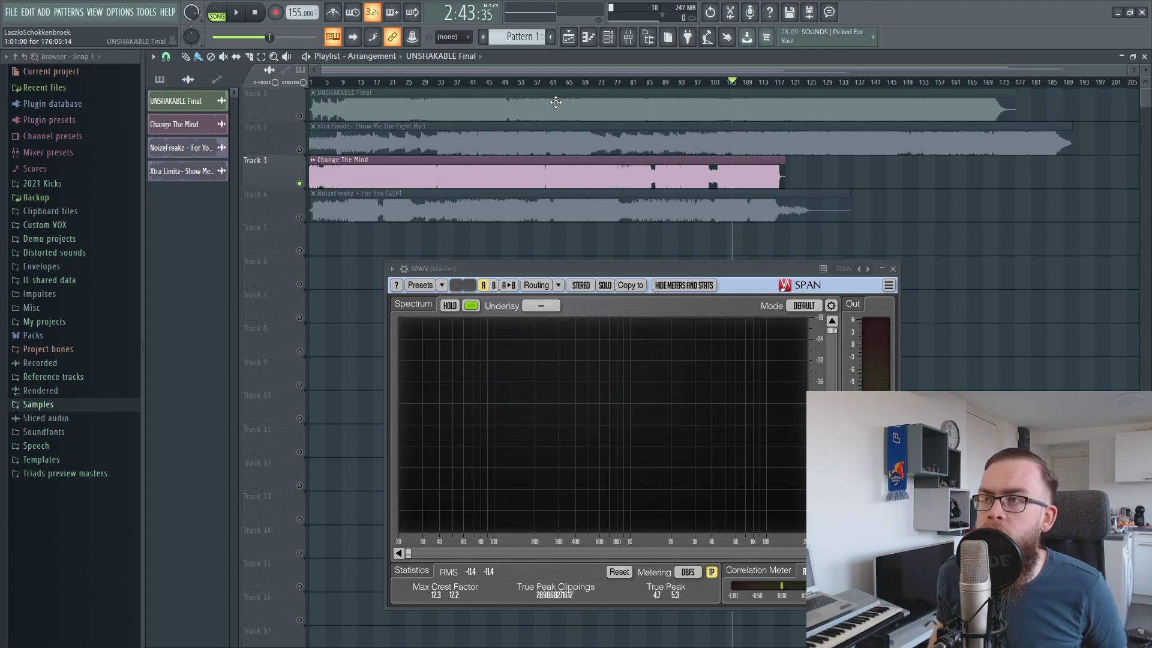
- Place the playhead at about bar 34, solo Show Me The Light, and compare its waveform with Change The Mind's
drag(324, 84, 448, 68)
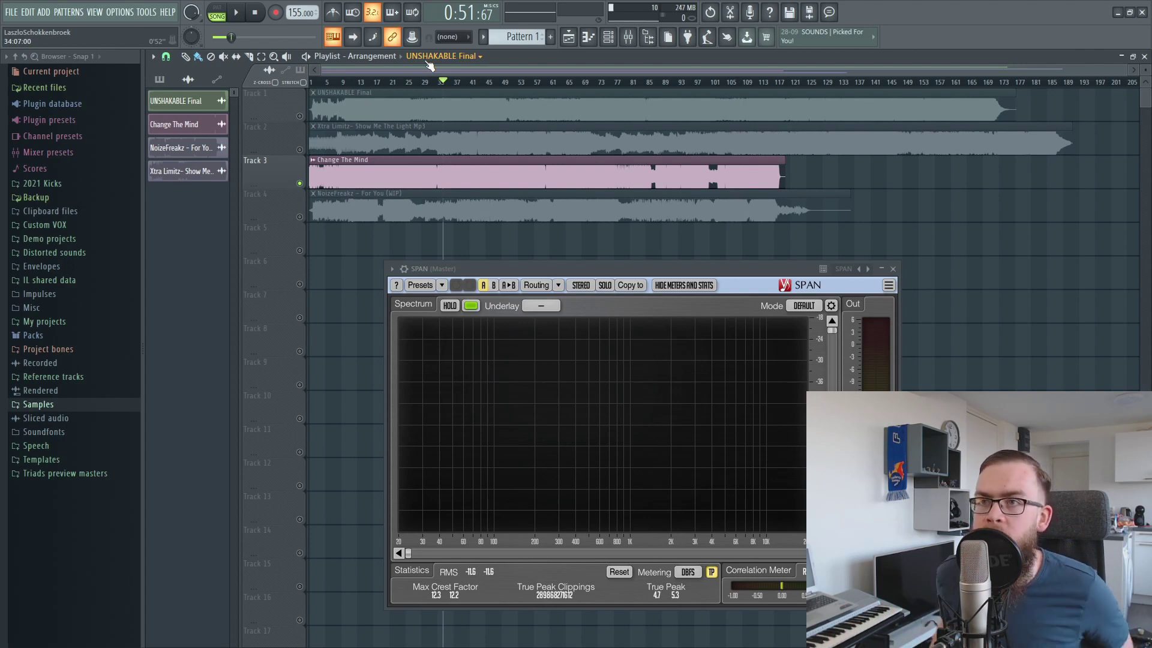
drag(449, 154, 878, 90)
click(912, 183)
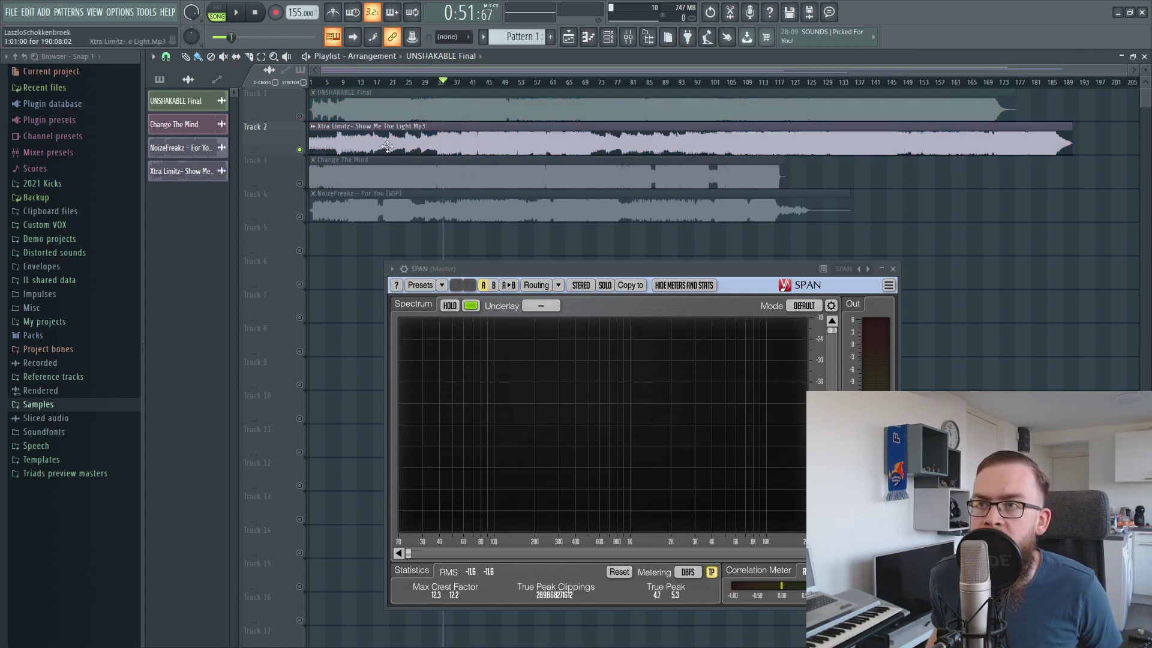
drag(372, 145, 591, 148)
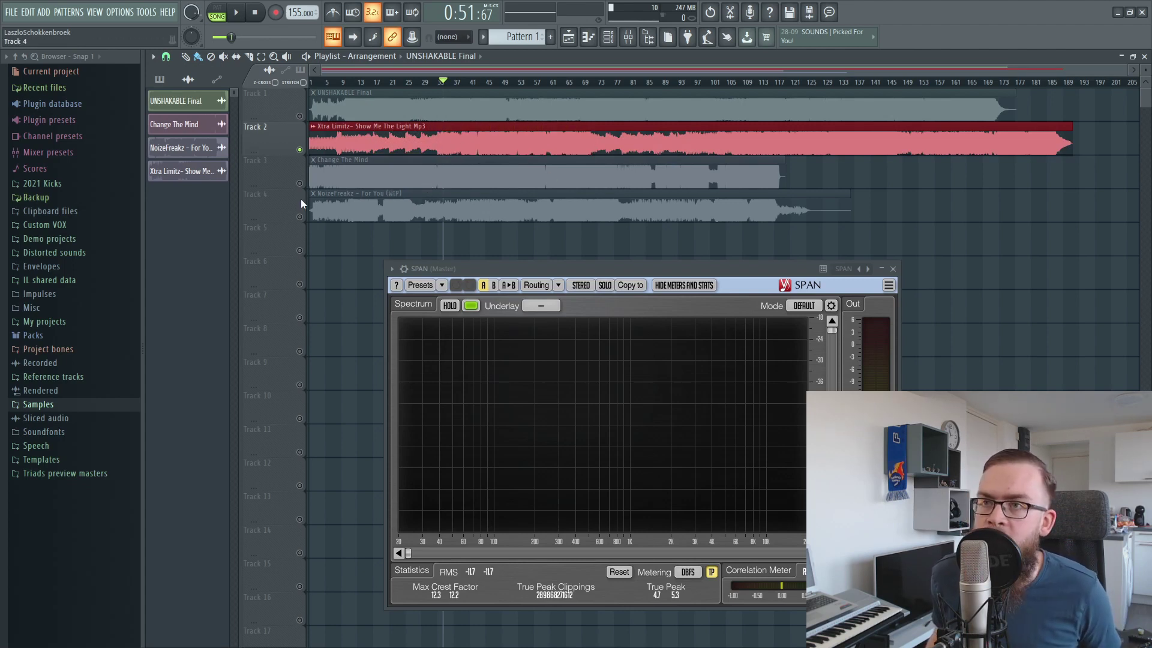
click(316, 178)
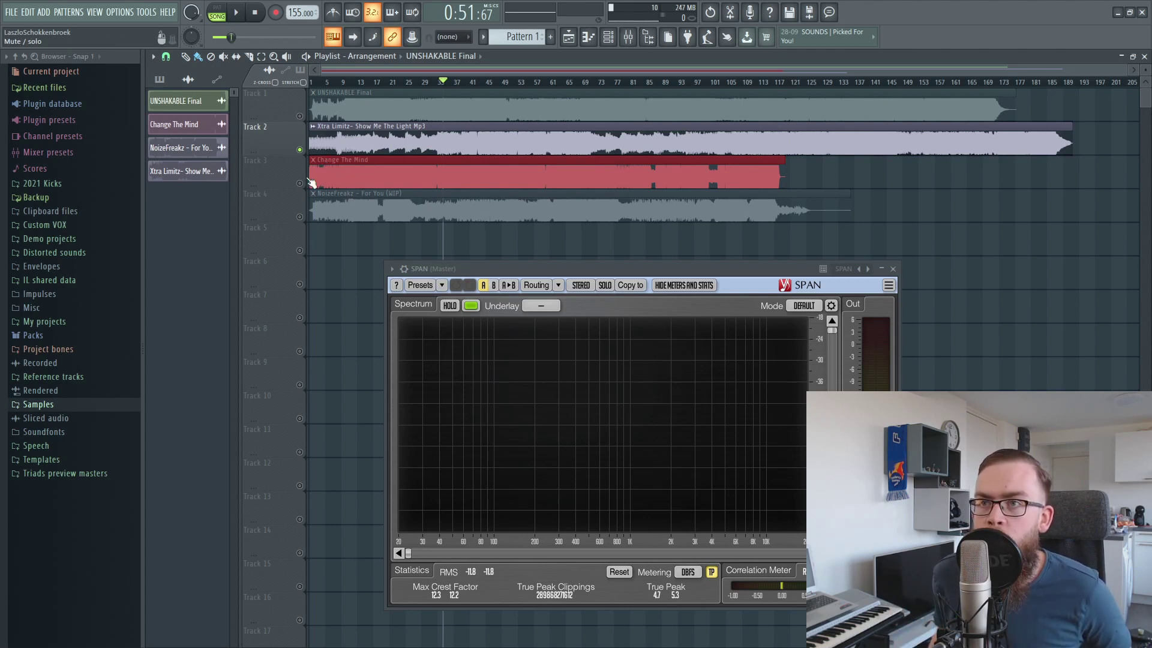
drag(360, 180, 421, 173)
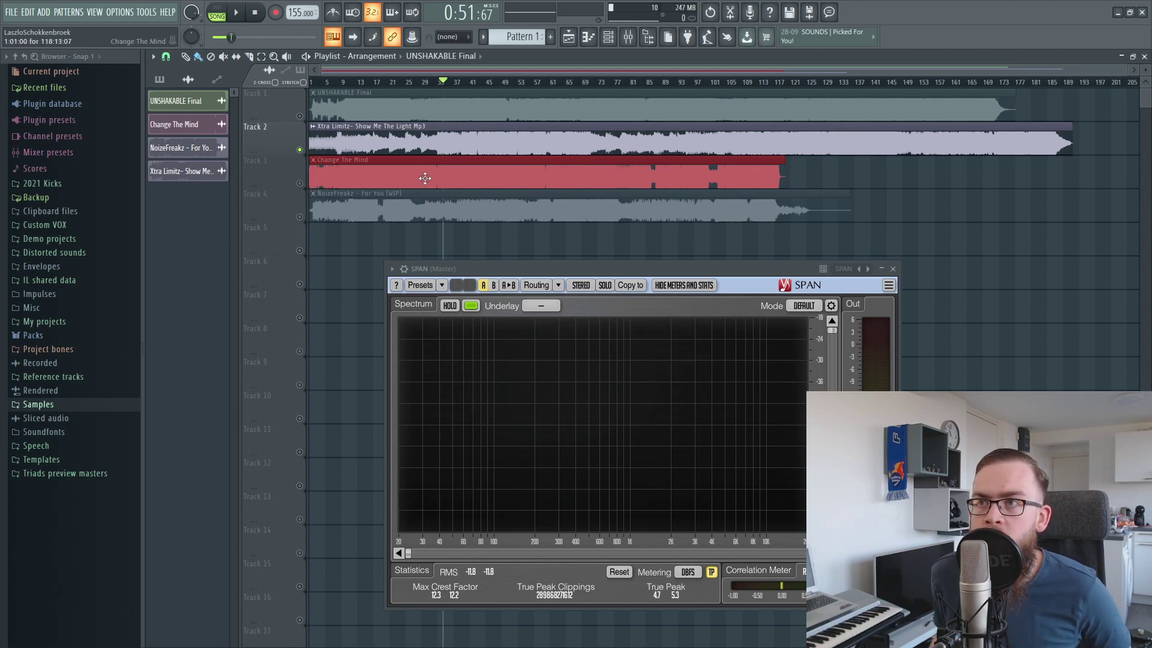
- Solo For You (WIP) on Track 4, play it from the start to examine its spectrum, and stop playback
click(547, 211)
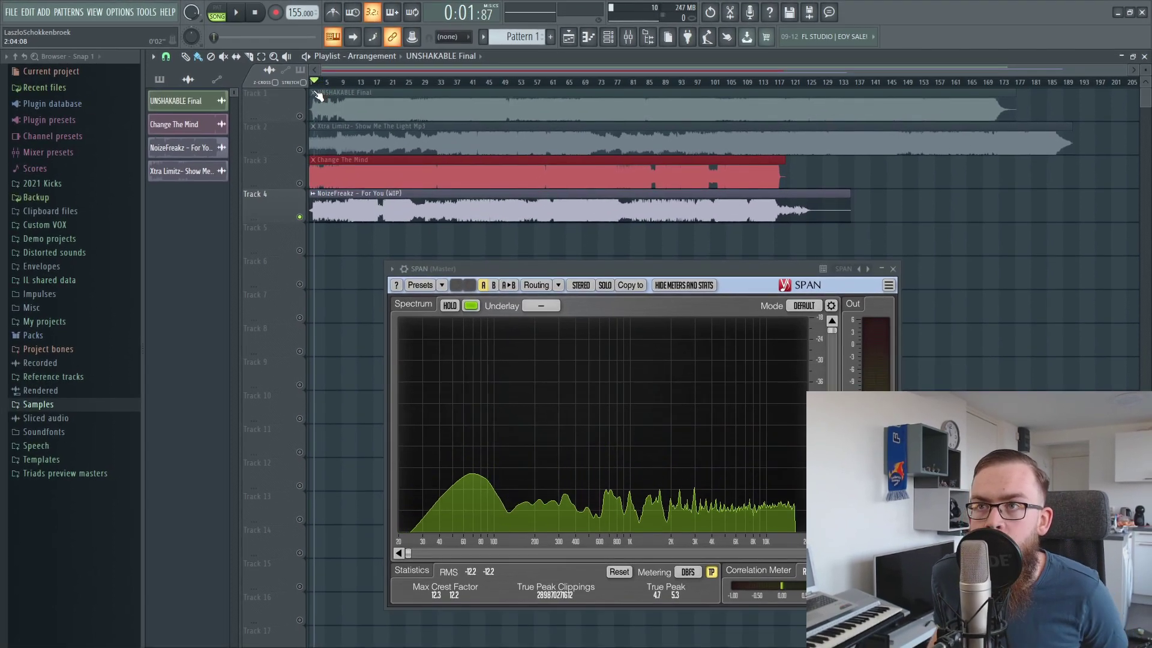
key(space)
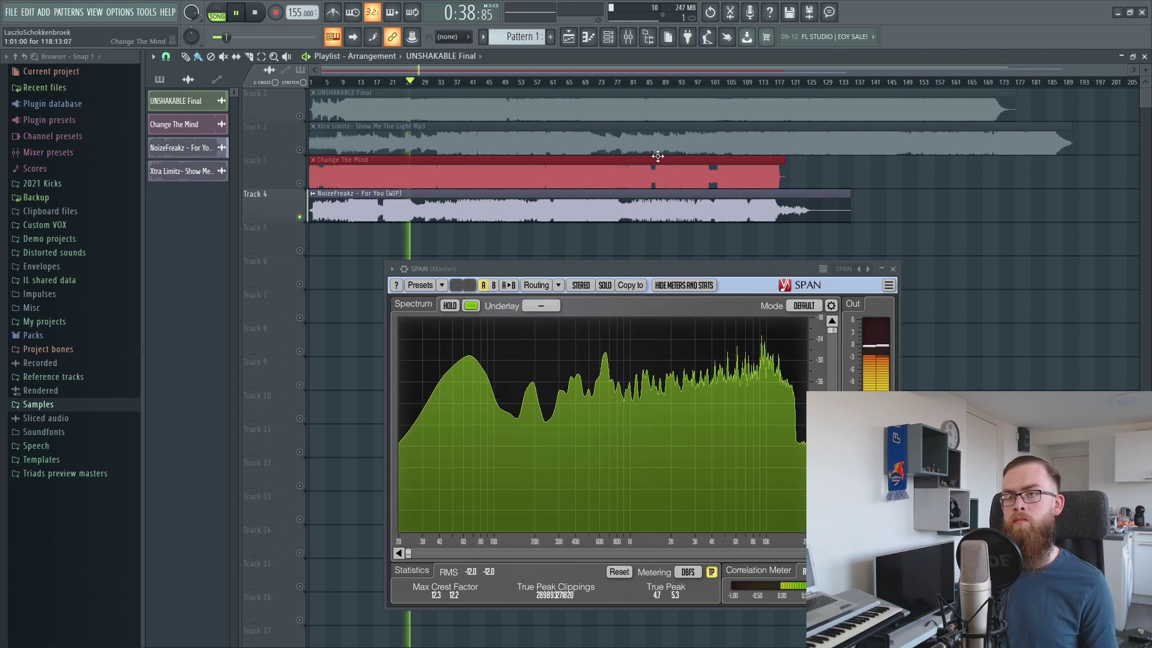
key(space)
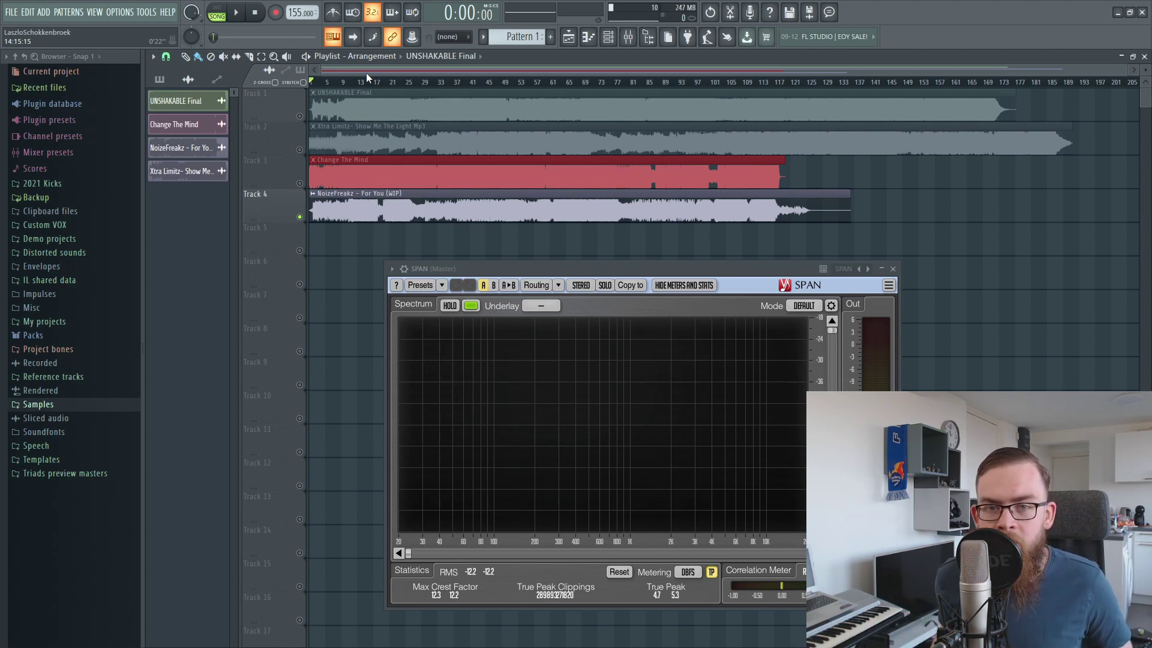
- Listen to For You (WIP) from about bar 11 and from about bar 26 to compare the two sections
drag(411, 84, 353, 84)
key(space)
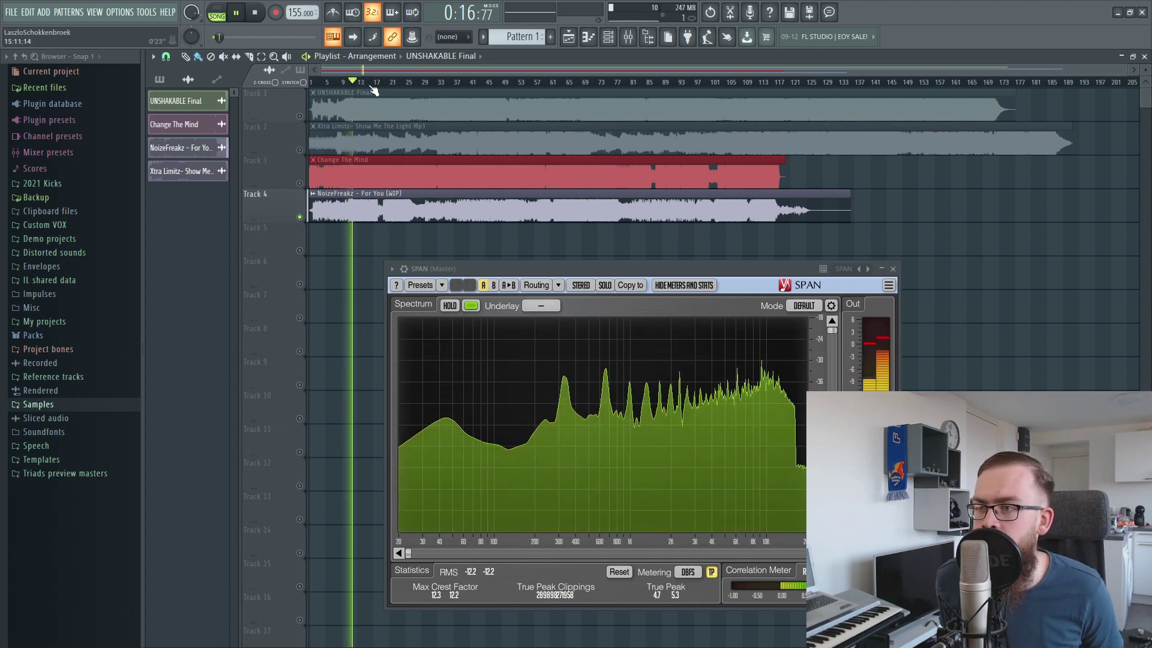
key(space)
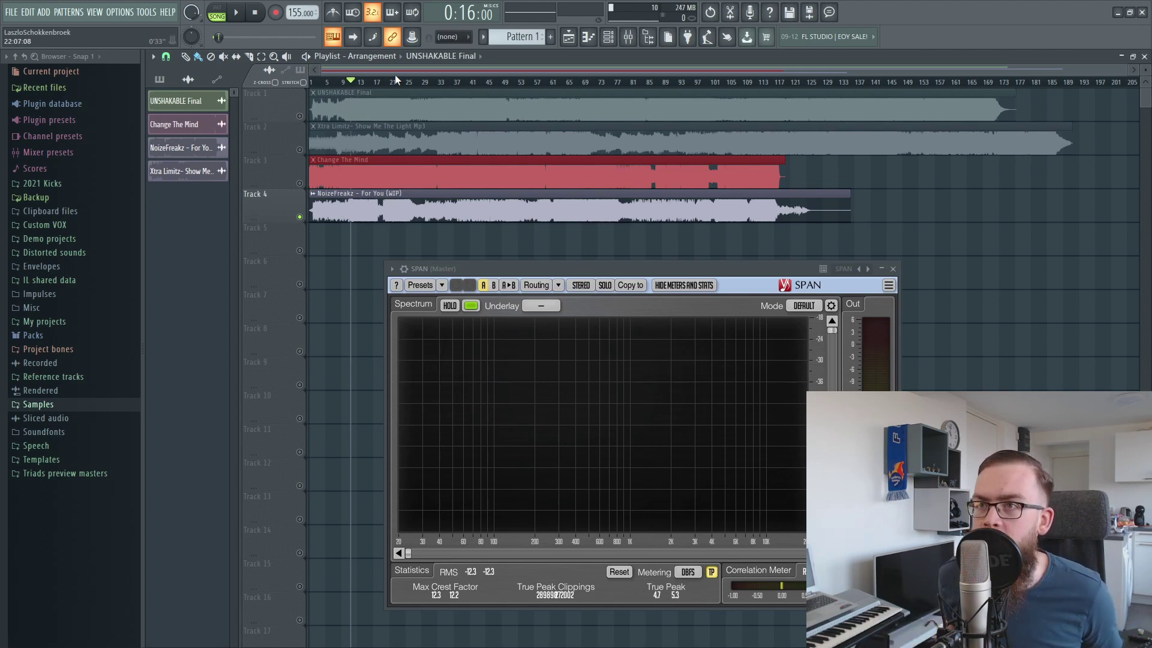
click(413, 82)
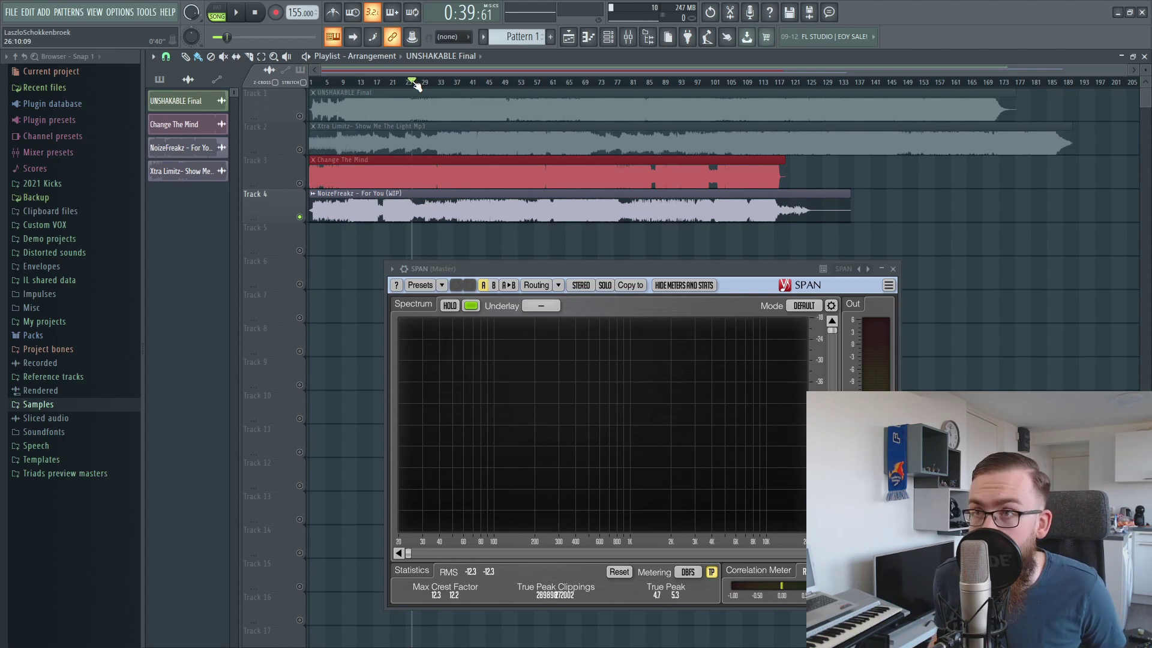
key(space)
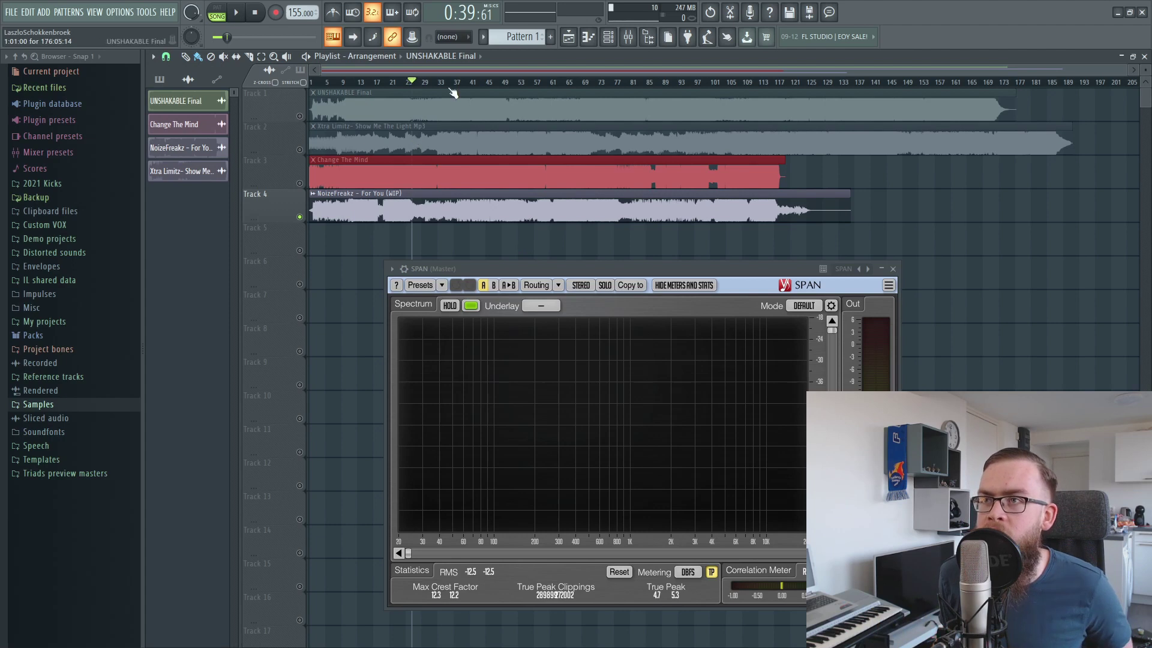
- Play For You (WIP) from about bar 44 to examine its spectrum in SPAN, and stop playback
scroll(489, 87, up, 3)
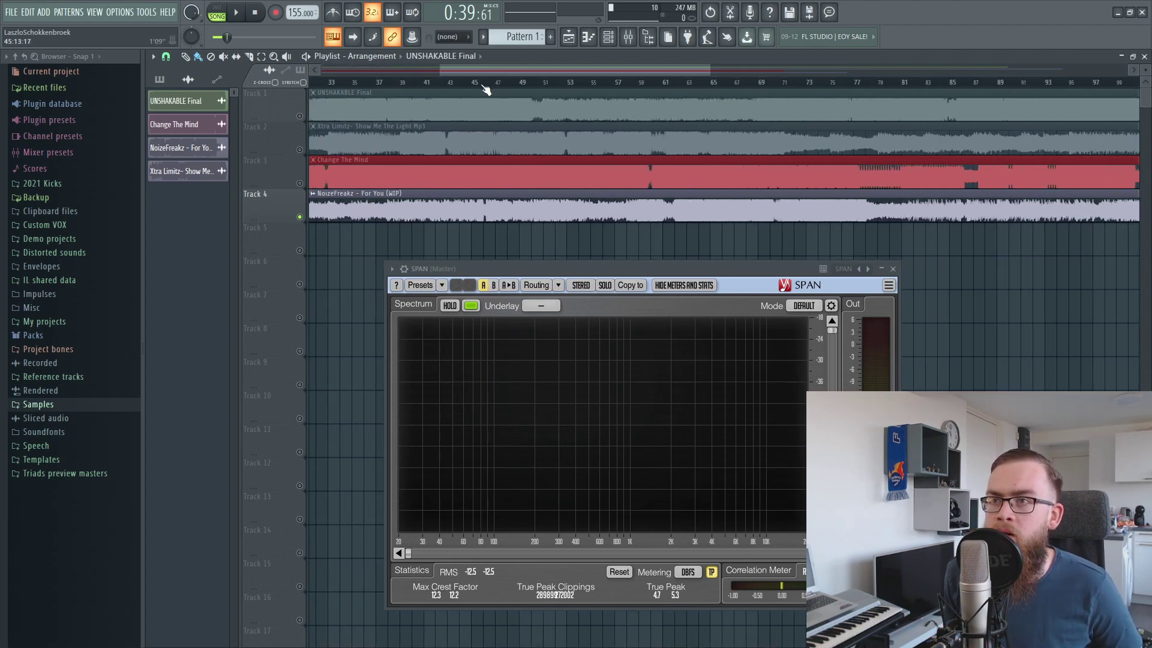
click(474, 84)
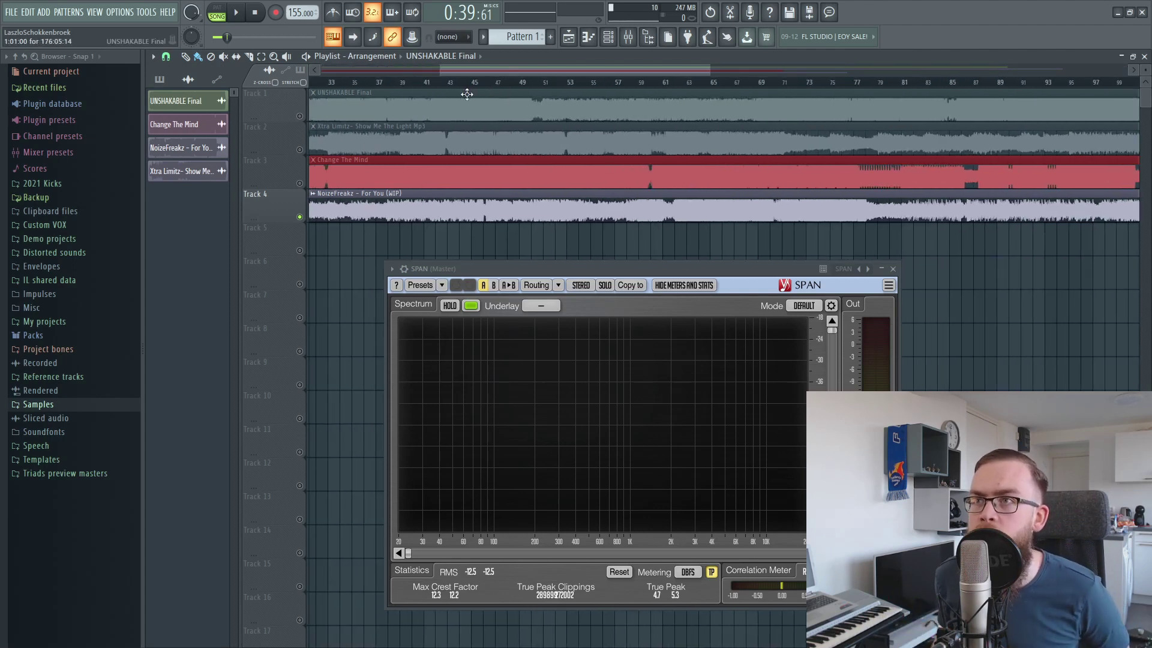
key(space)
key(Page_Down)
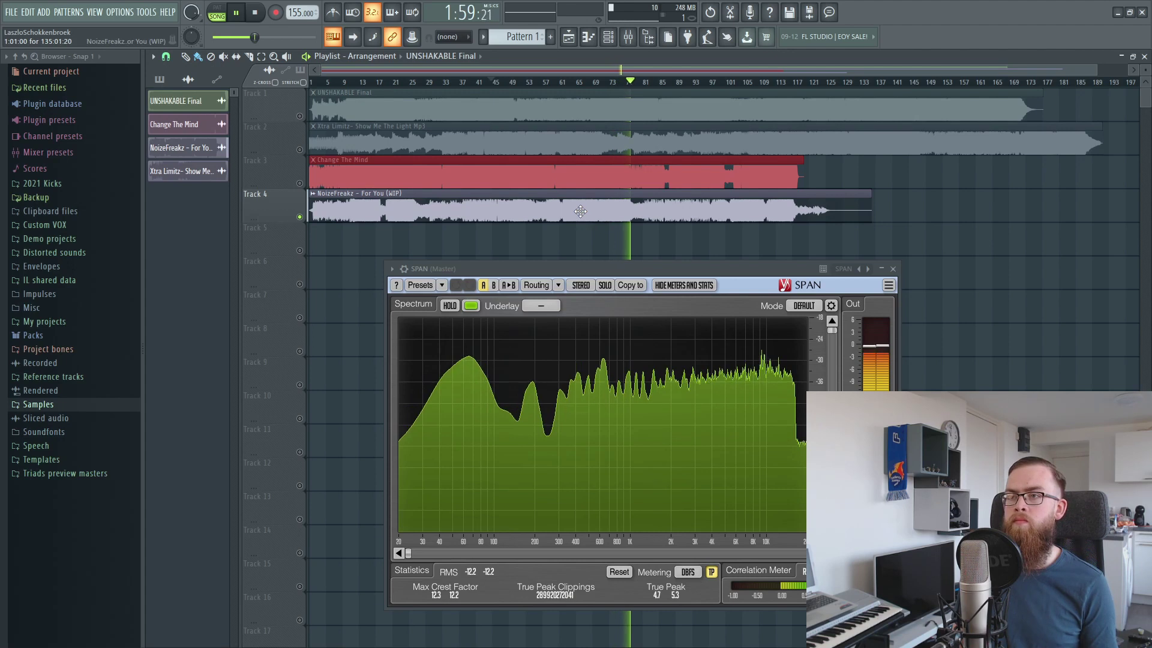
key(space)
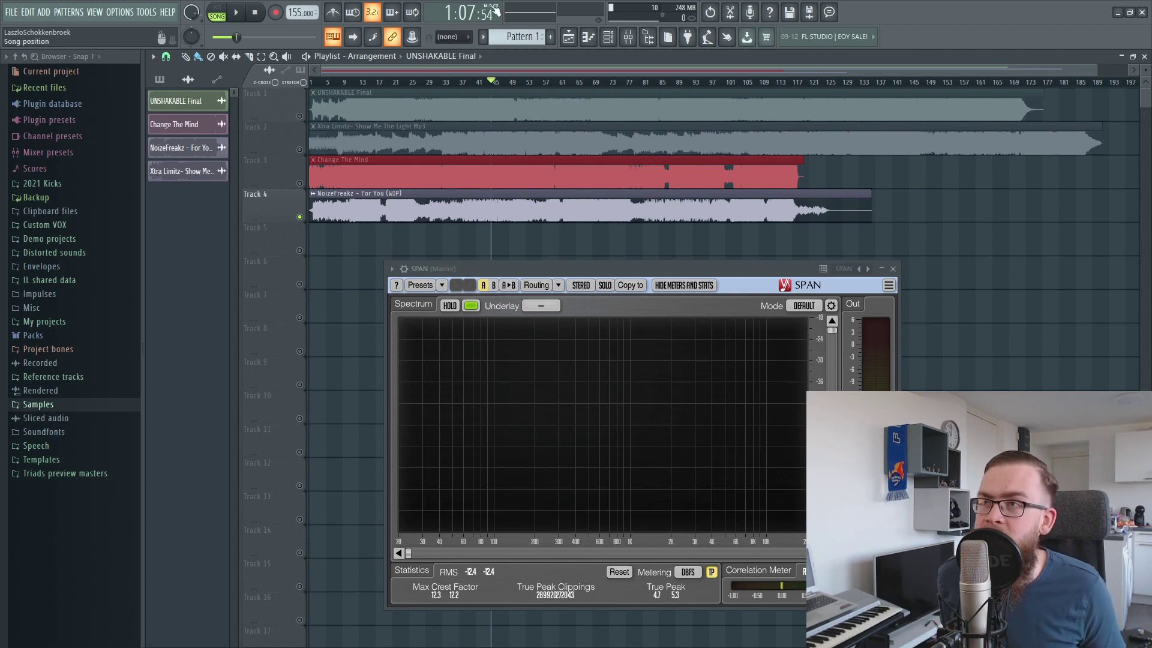
- Select the master track in the mixer, and examine For You (WIP) around bar 79 with SPAN and FabFilter Pro-Q 2
click(628, 37)
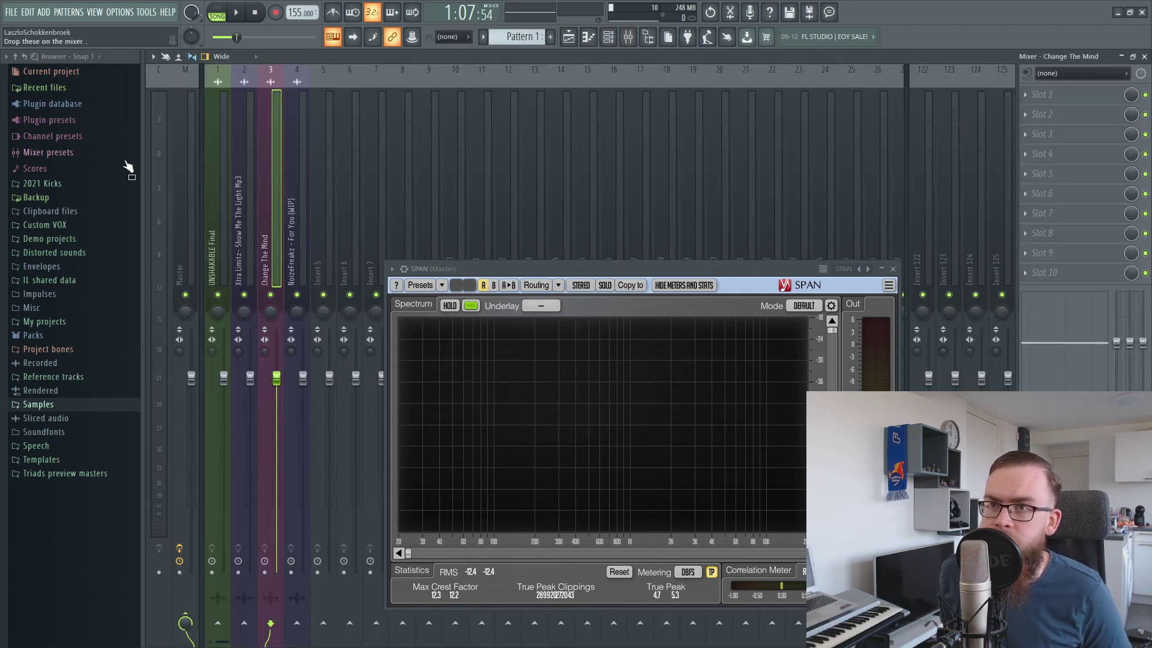
click(185, 186)
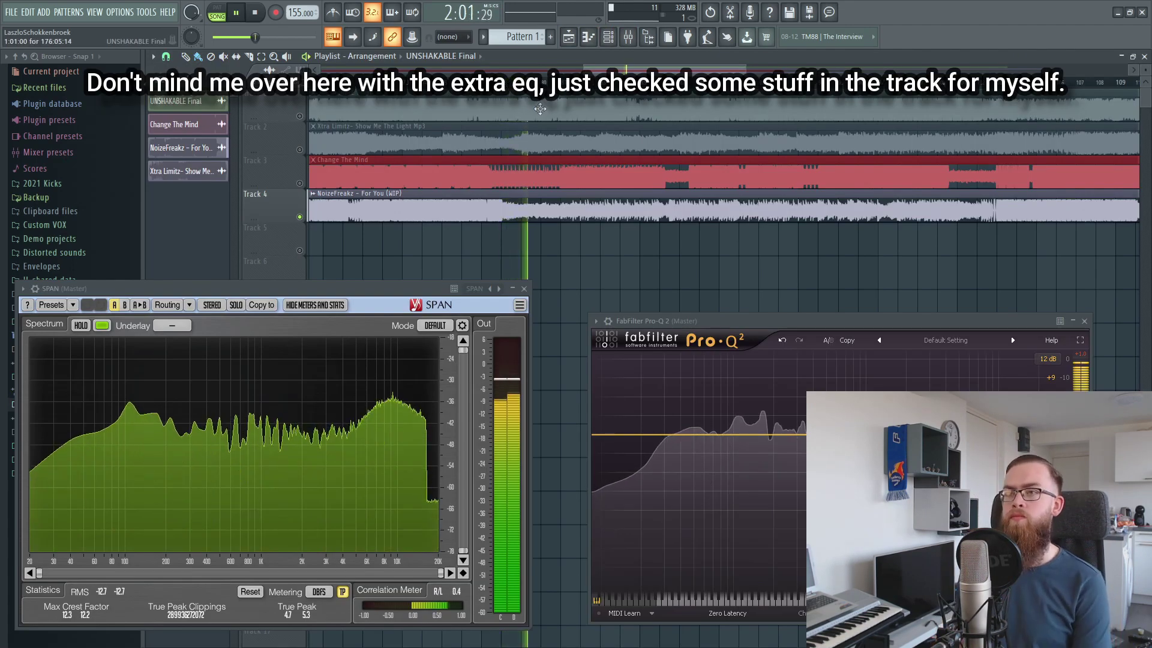
scroll(639, 87, down, 2)
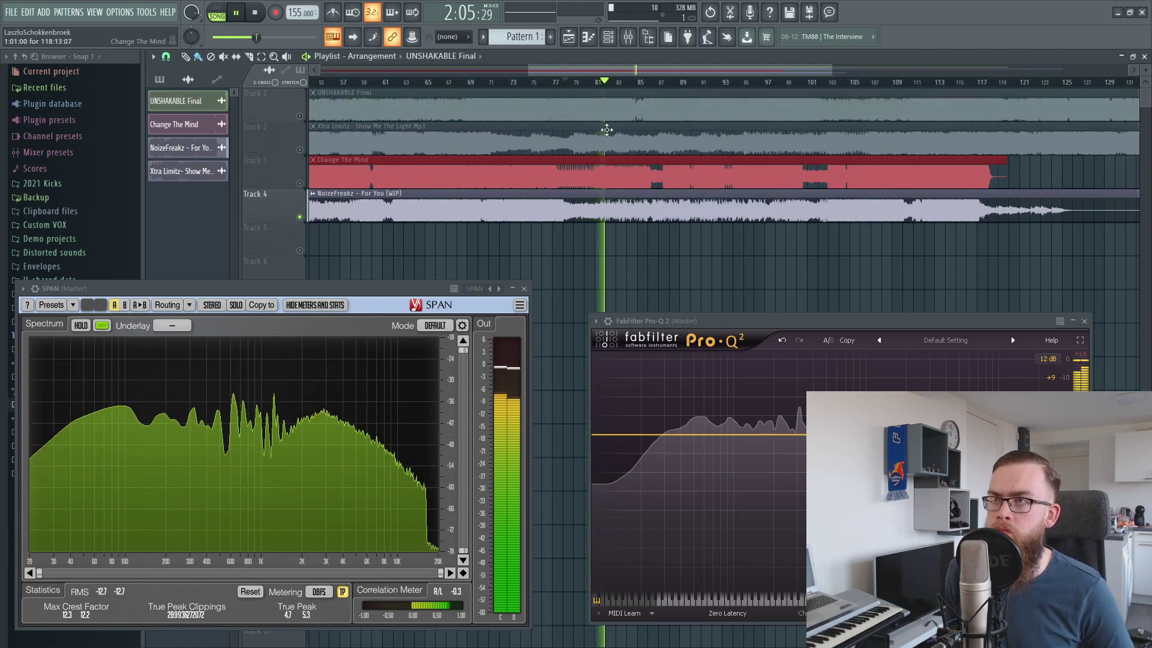
- Close the FabFilter Pro-Q 2 window and move SPAN clear of the For You (WIP) mixer fader
click(628, 36)
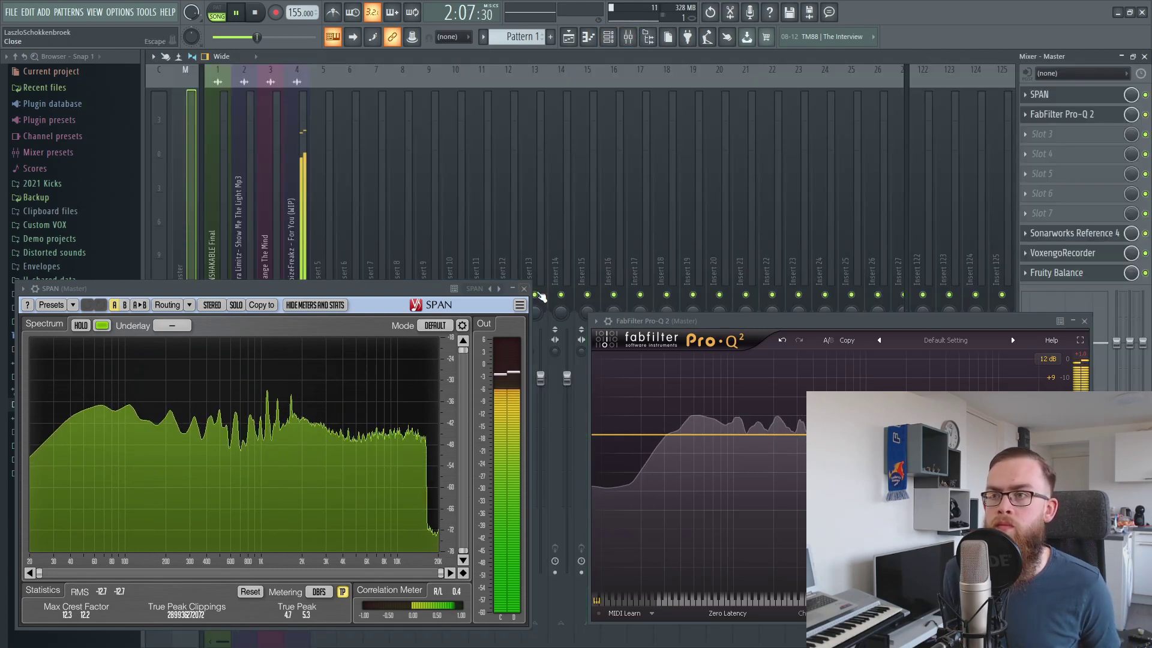
click(1084, 321)
drag(368, 288, 812, 328)
- Try a small volume change on the For You (WIP) mixer track, and reset its fader to the default level
mouse_move(303, 378)
mouse_down()
mouse_move(303, 523)
mouse_move(303, 375)
mouse_up()
right_click(303, 378)
click(316, 386)
- Place the SPAN window below the playlist clips and close the mixer
drag(600, 328, 564, 298)
click(1144, 56)
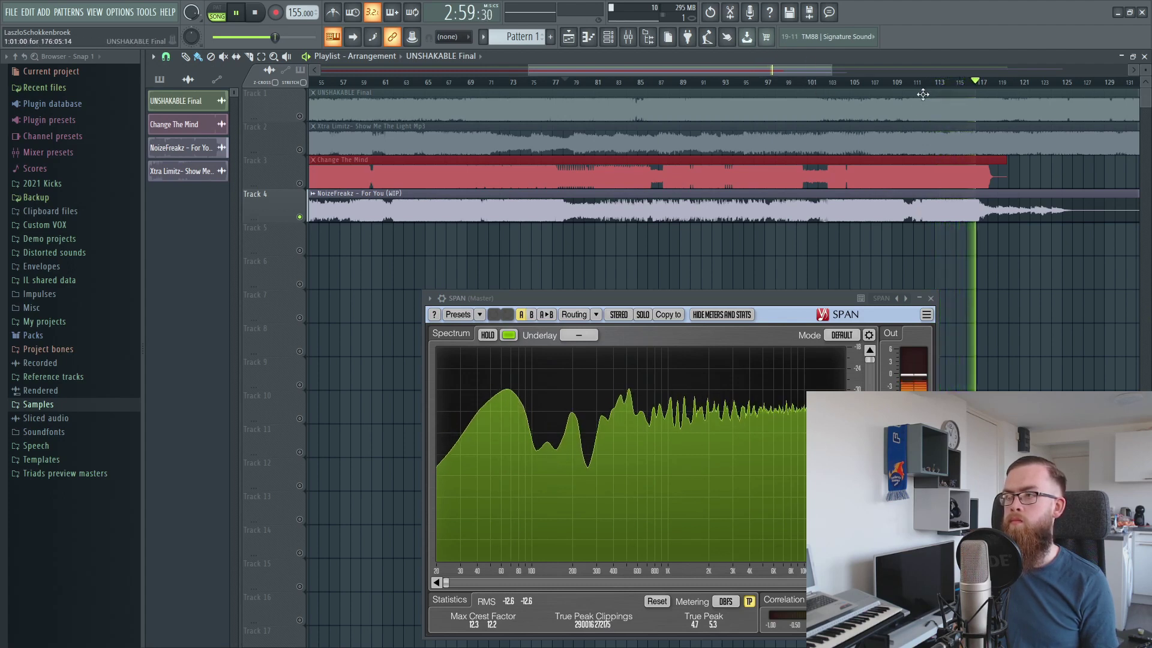
- Stop playback of For You (WIP) and select its clip on Track 4 in place of Change The Mind
drag(773, 72, 806, 131)
key(space)
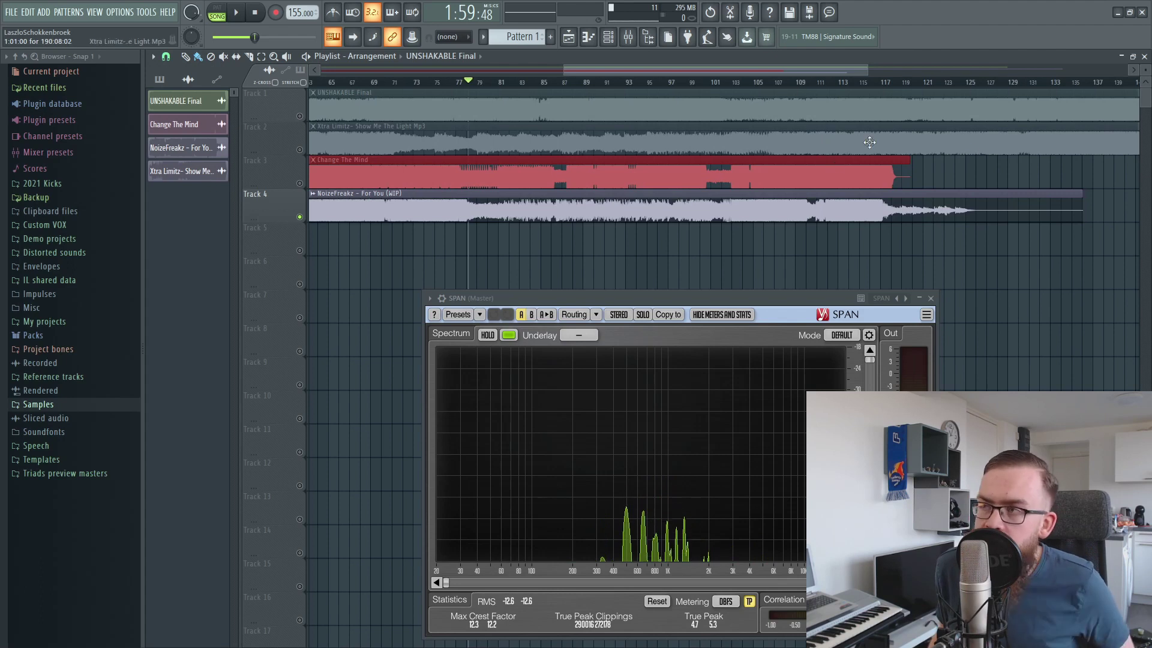
click(955, 220)
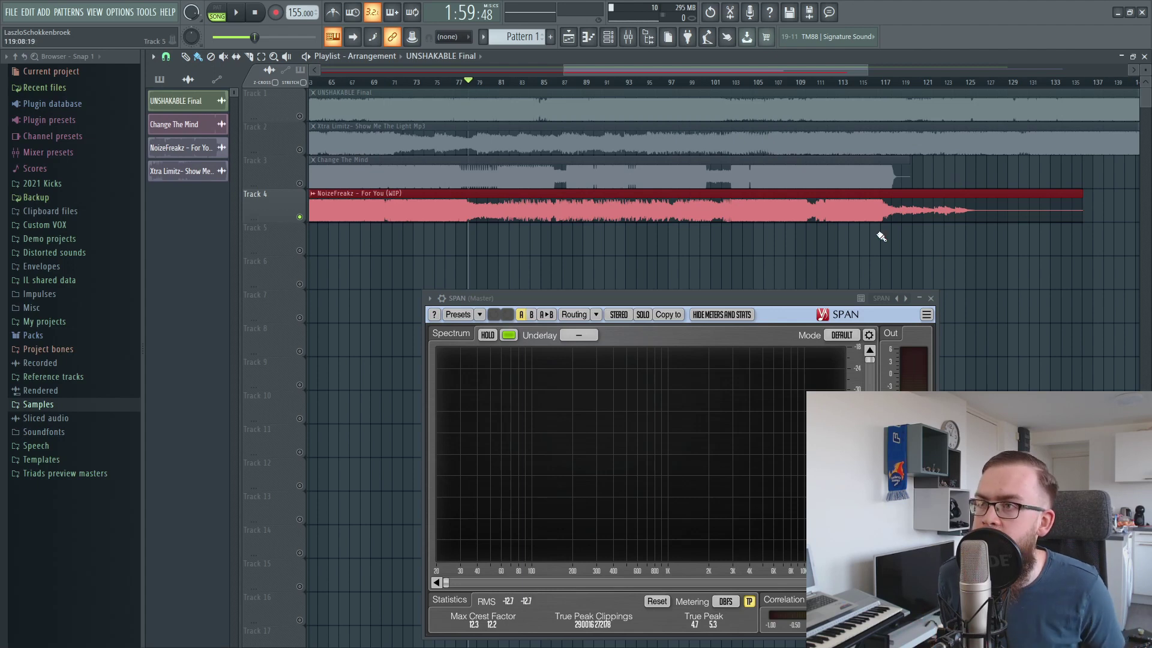
click(699, 251)
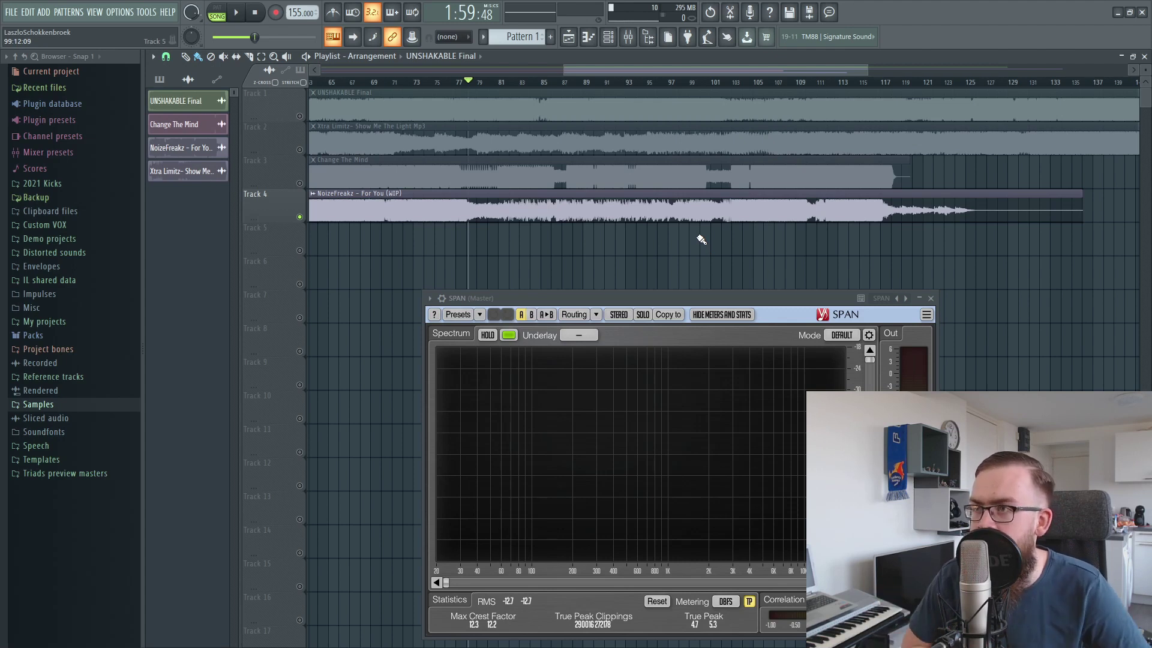
click(821, 222)
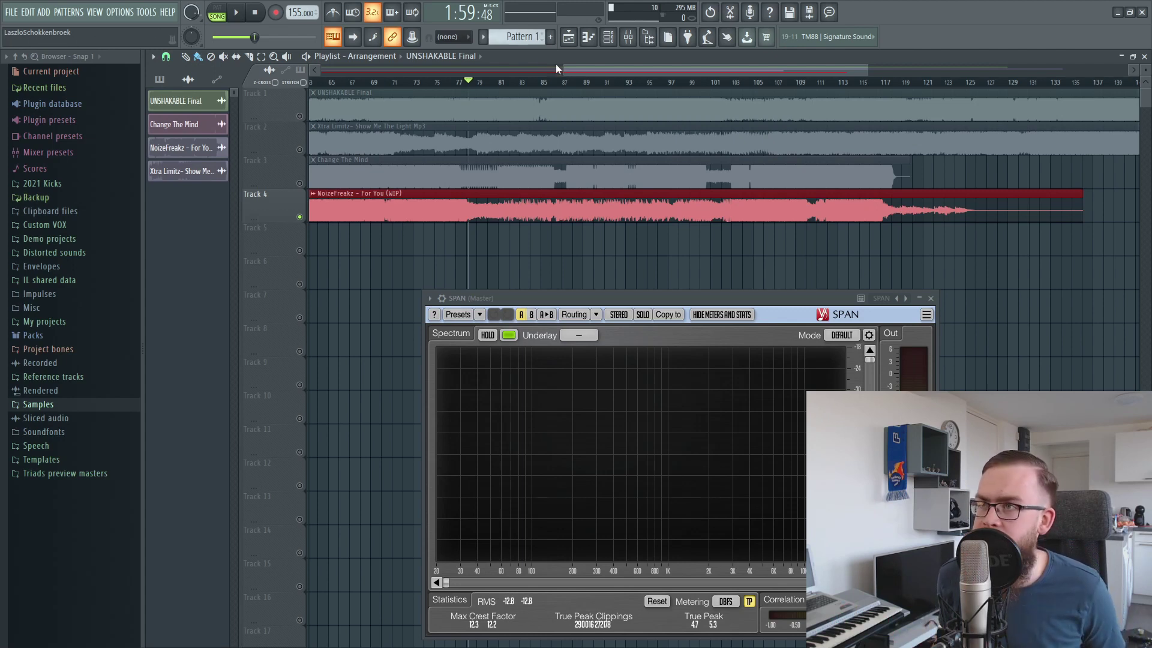
- Move the playhead to about bar 95 and bring the full length of all the clips into view
drag(591, 78, 647, 97)
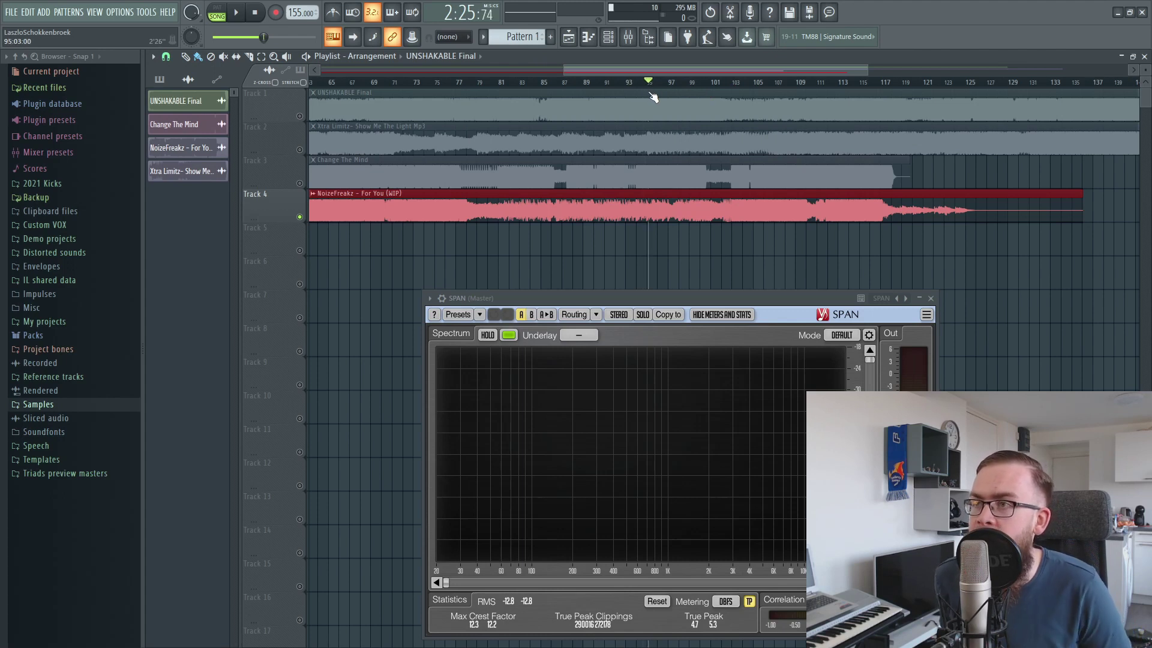
click(646, 82)
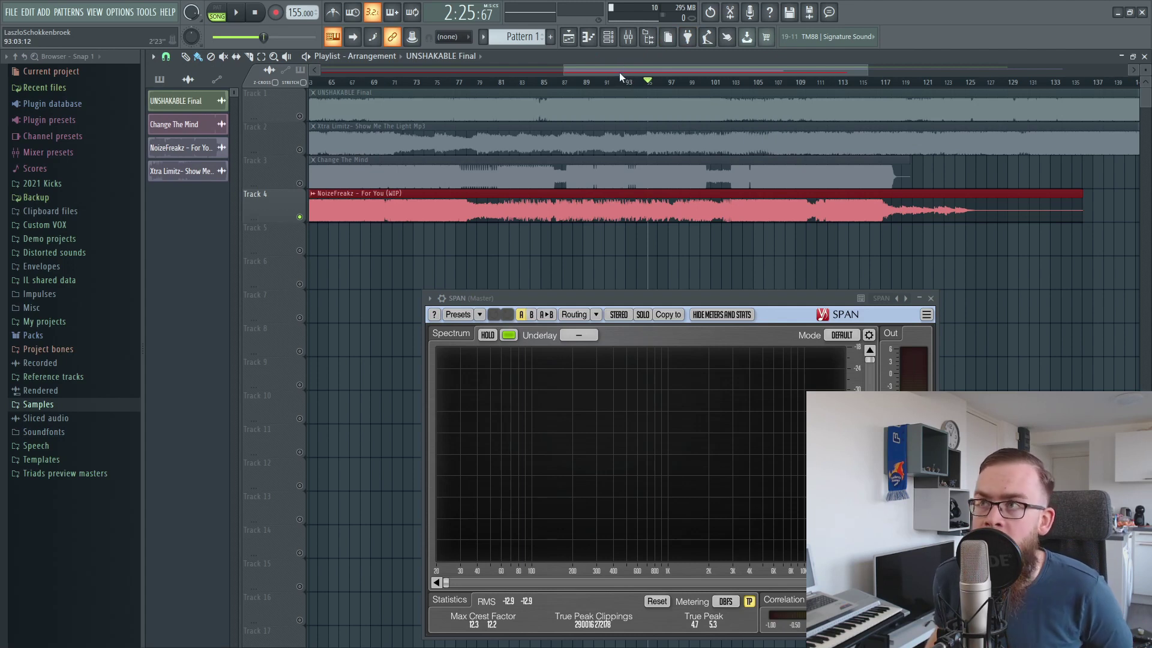
scroll(620, 71, down, 3)
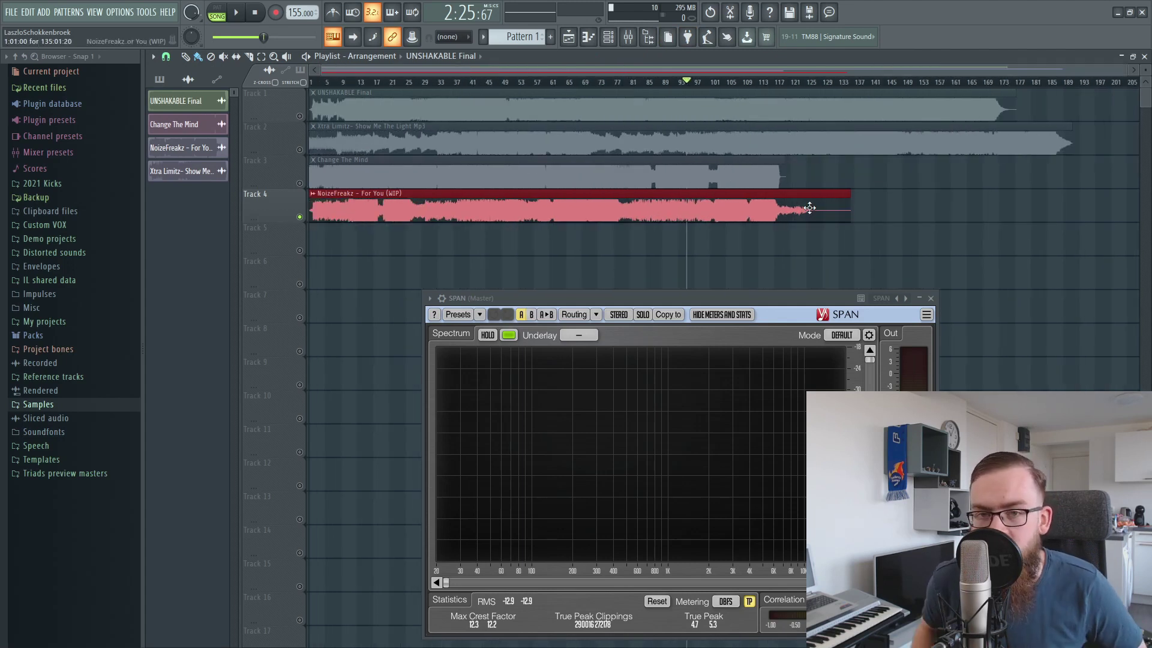